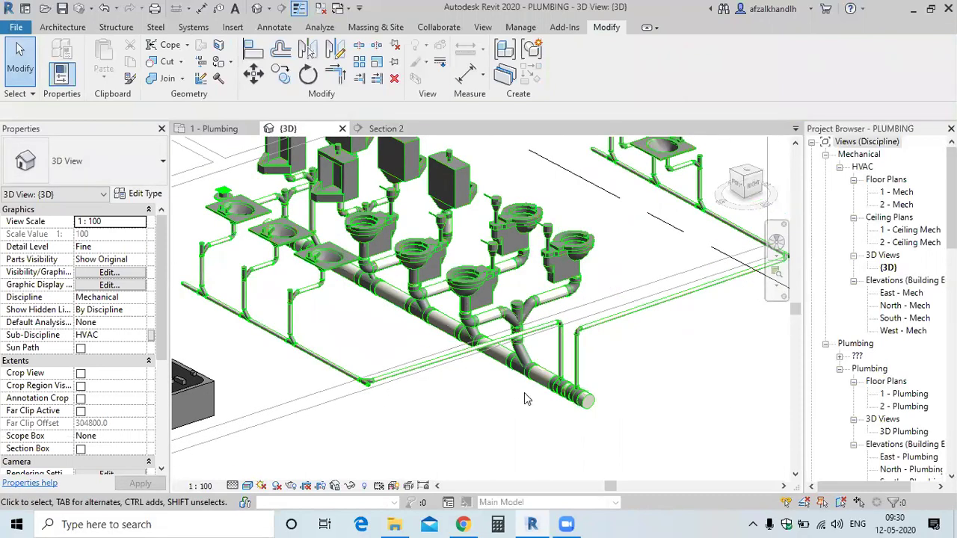
Step: Select the Sanitary type under Families > Piping Systems > Piping System in the Project Browser
scroll(868, 370, down, 6)
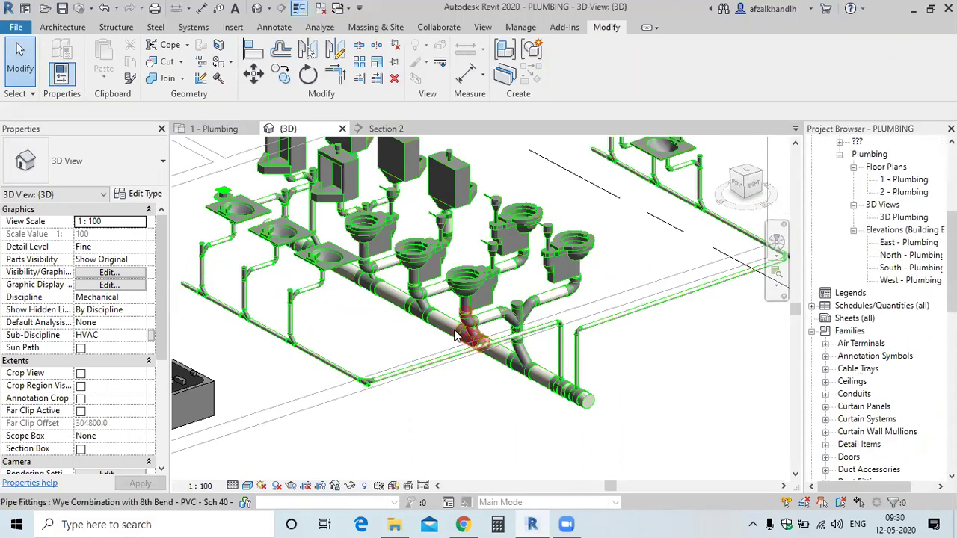
scroll(867, 413, down, 4)
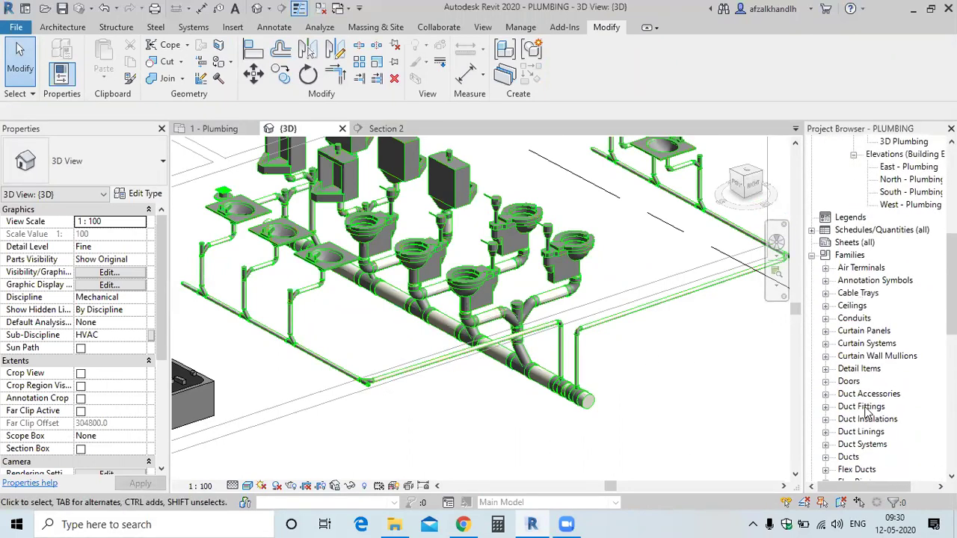
scroll(856, 411, down, 5)
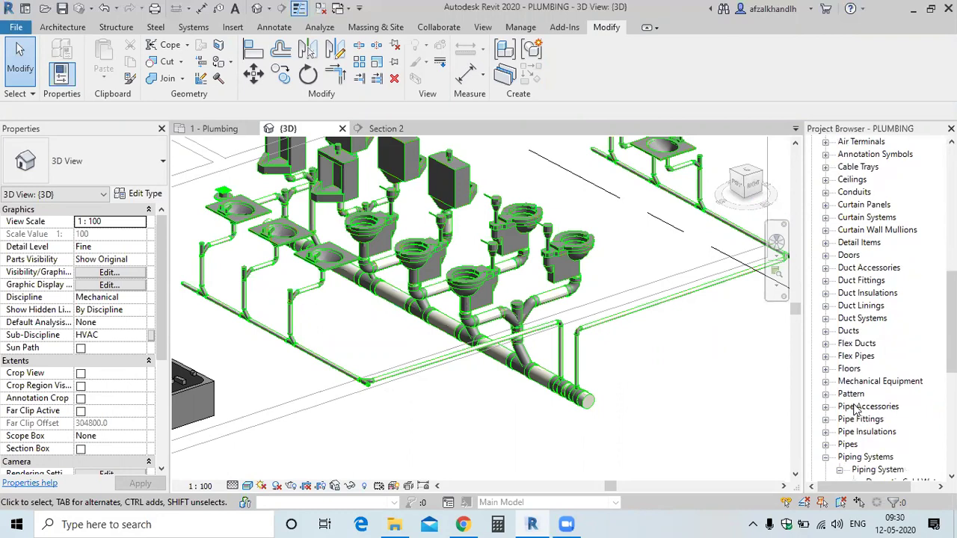
scroll(886, 448, down, 1)
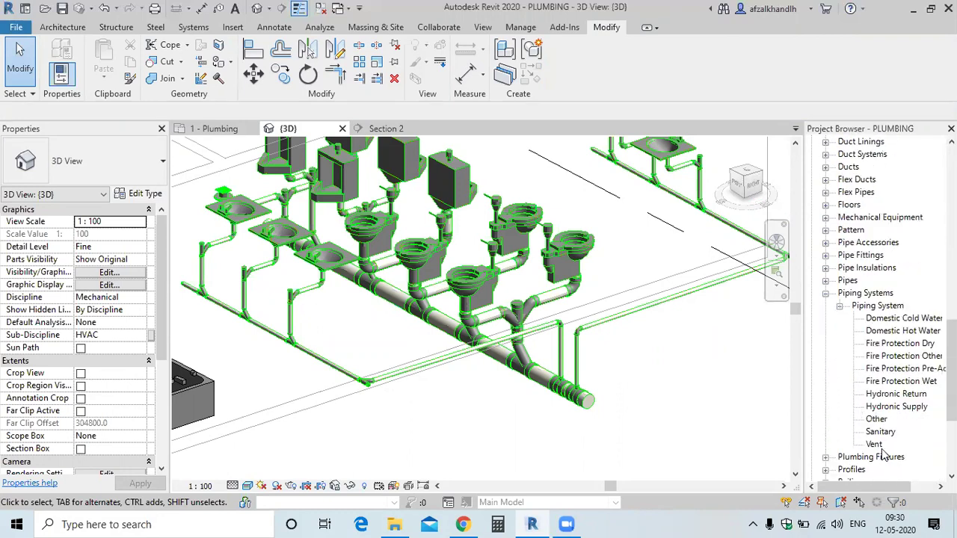
click(880, 432)
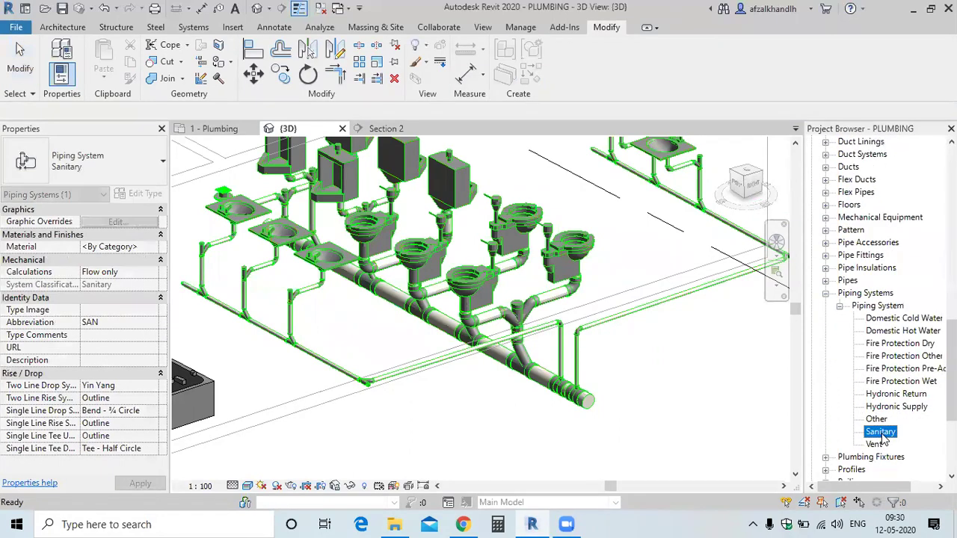
Step: Open Sanitary's Type Properties and review its green Graphic Overrides line graphics
double_click(881, 432)
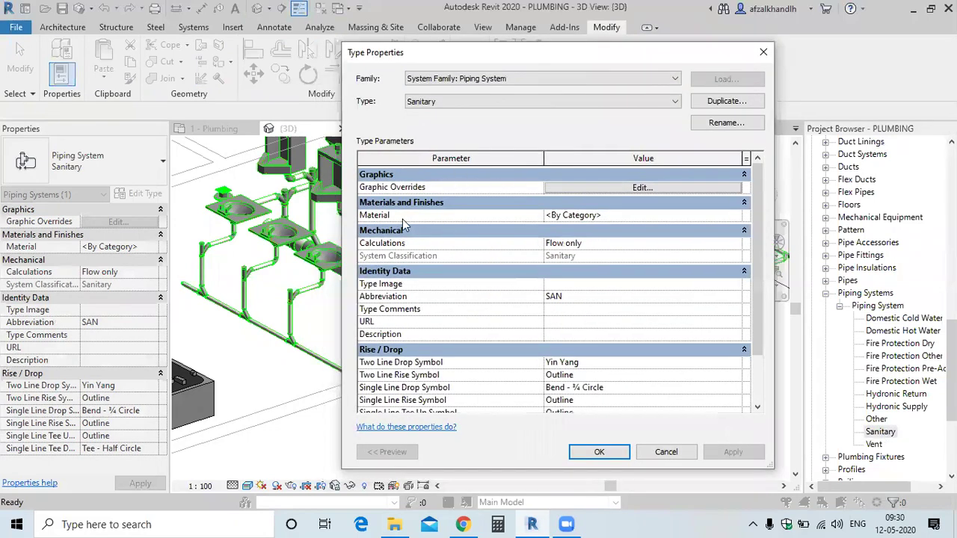
click(576, 188)
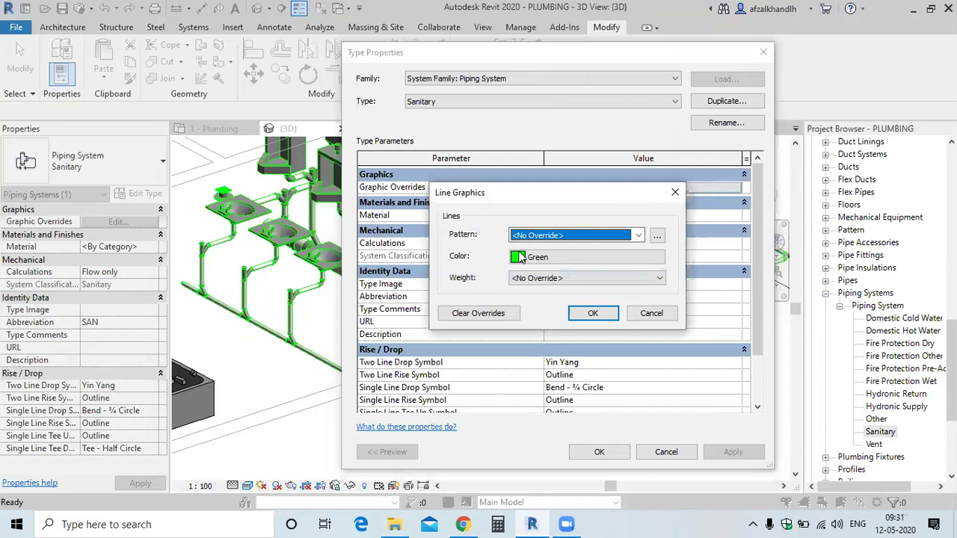
click(675, 192)
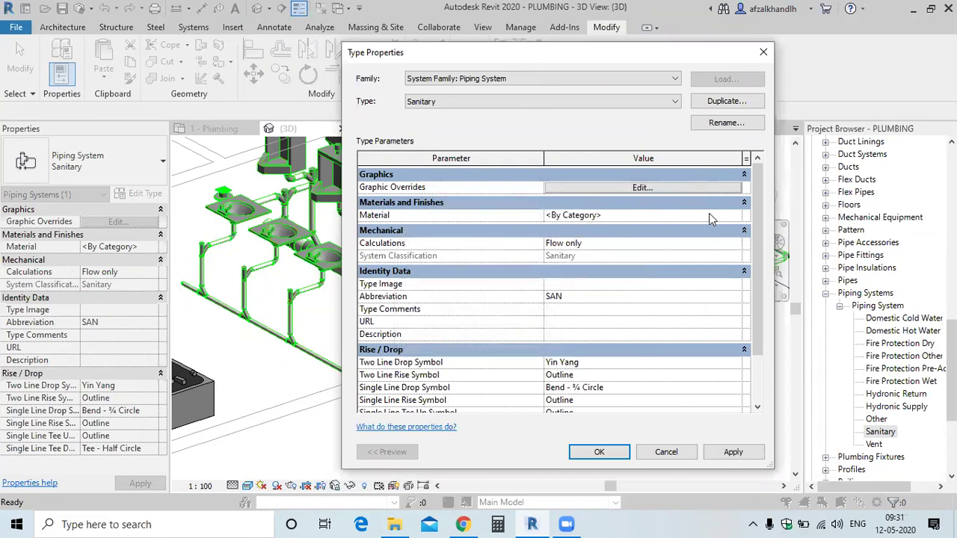
Step: Create a new material from the Sanitary Material field and rename it SAN
click(737, 215)
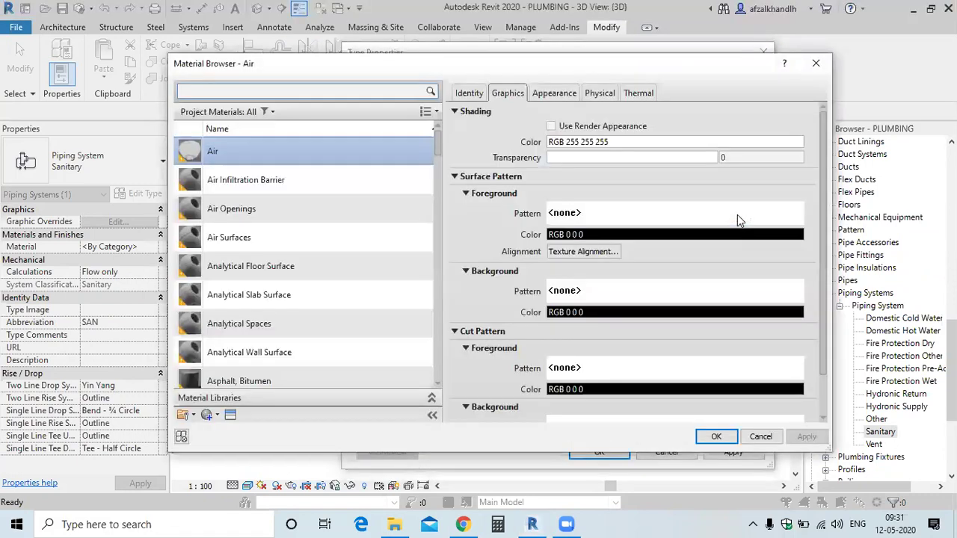
click(219, 417)
click(209, 426)
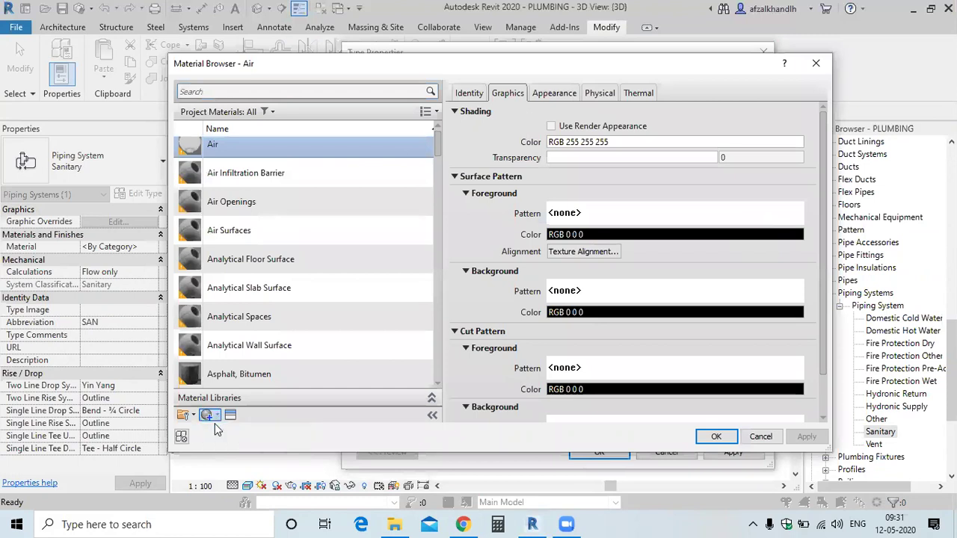
click(468, 94)
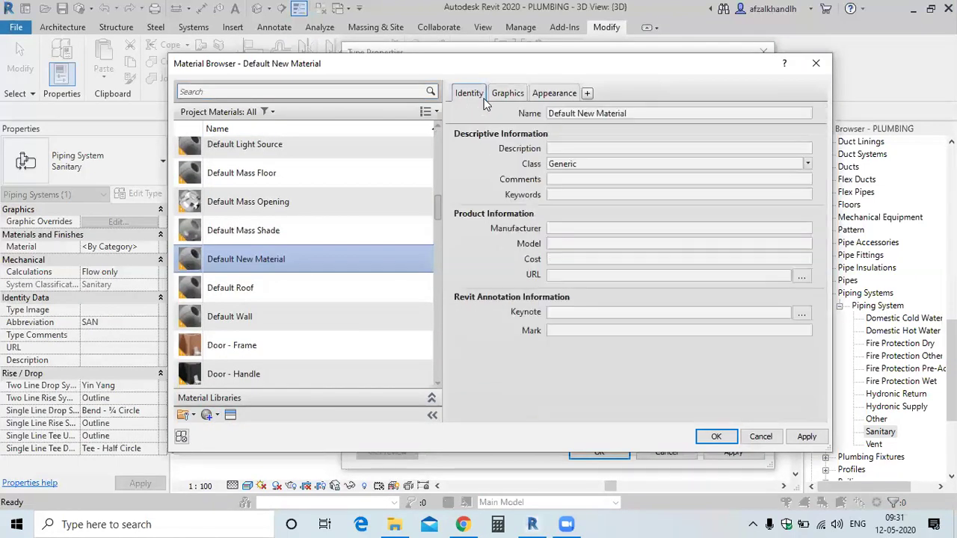
click(626, 112)
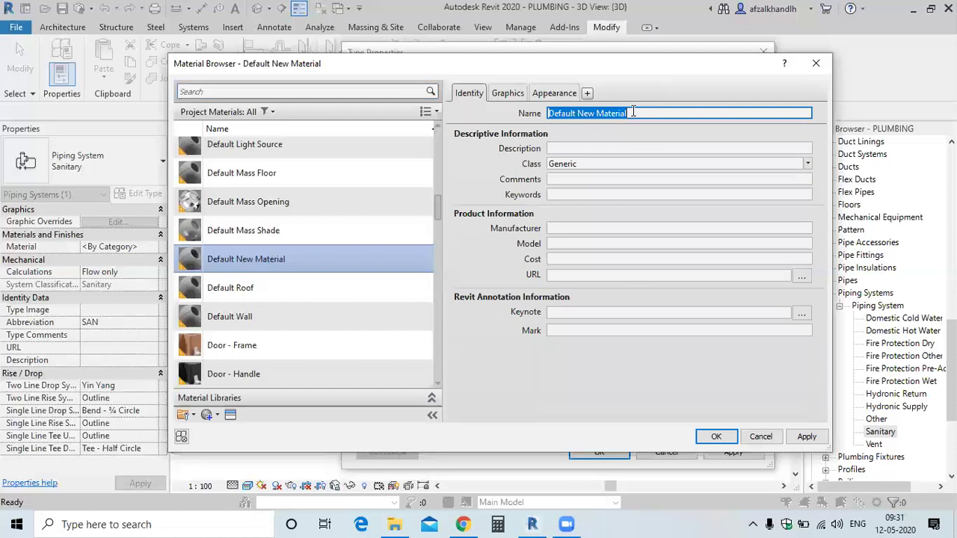
text(SAN)
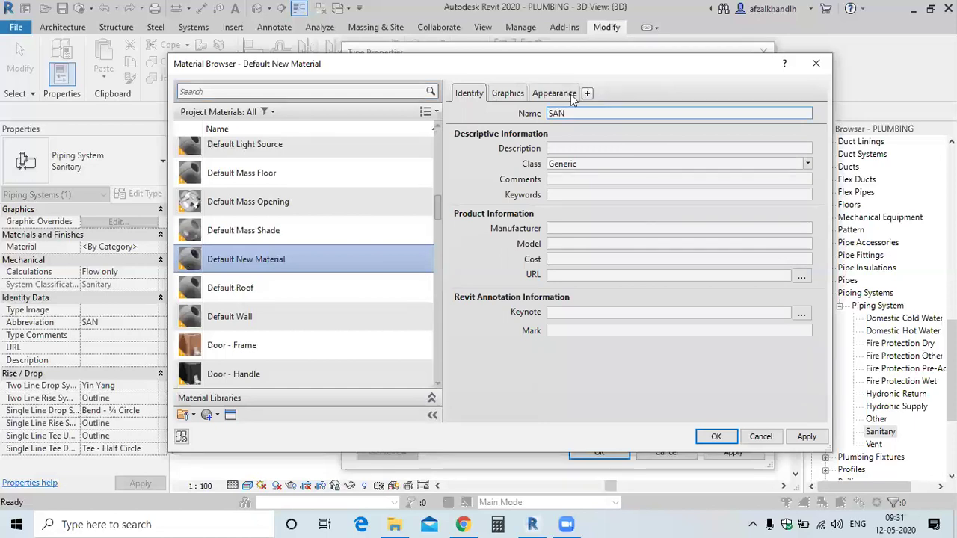
click(508, 92)
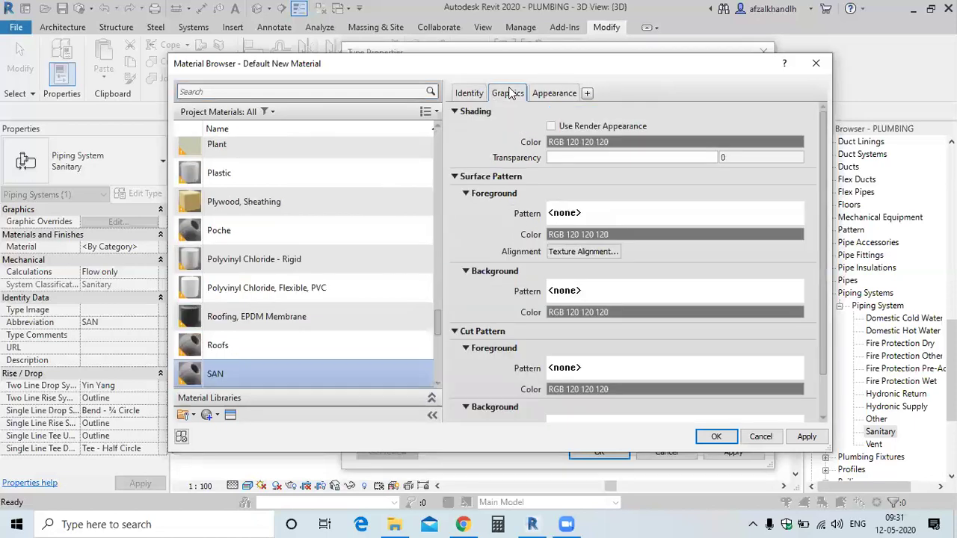
Step: Set the SAN material's shading colour to blue RGB 0 127 255
click(589, 141)
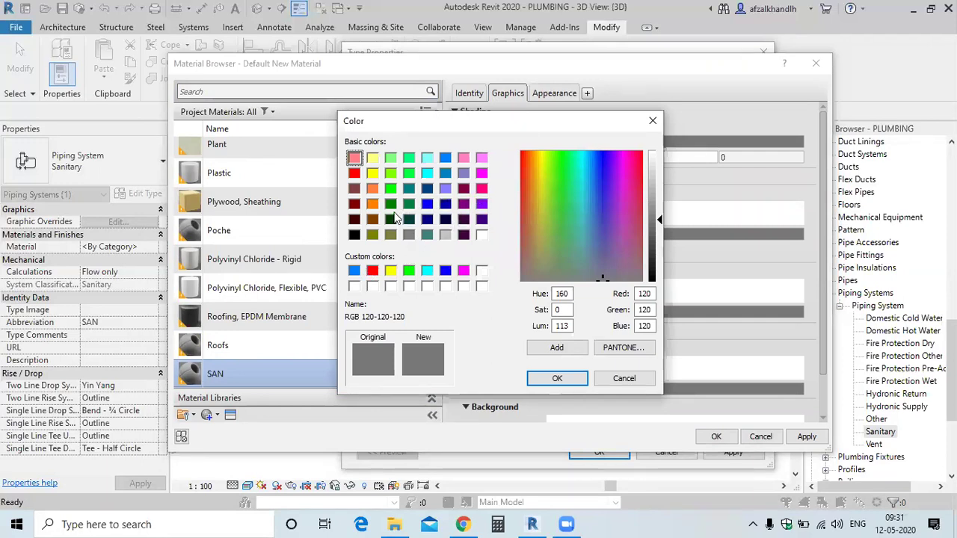
click(355, 271)
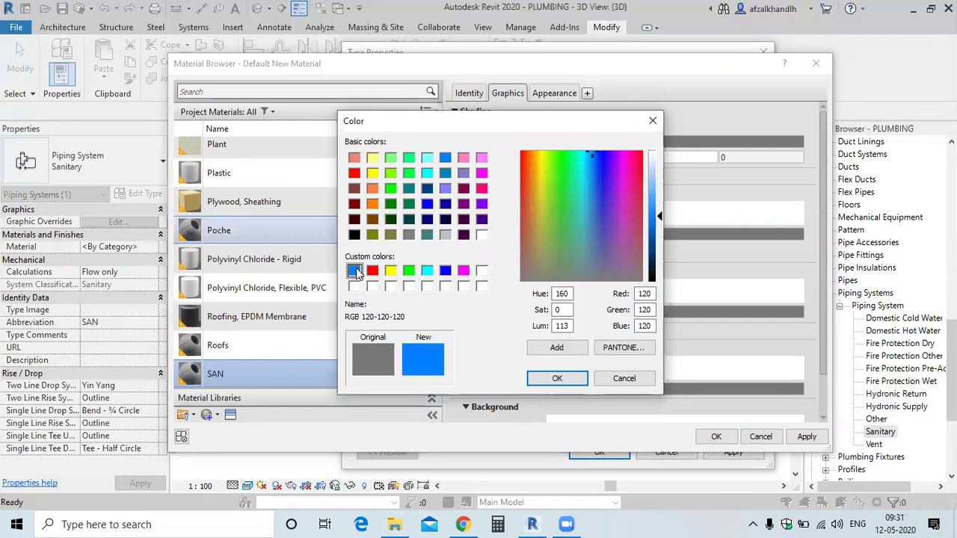
click(554, 379)
Step: Raise SAN's appearance glossiness to 99 and assign SAN to the Sanitary system type
click(539, 90)
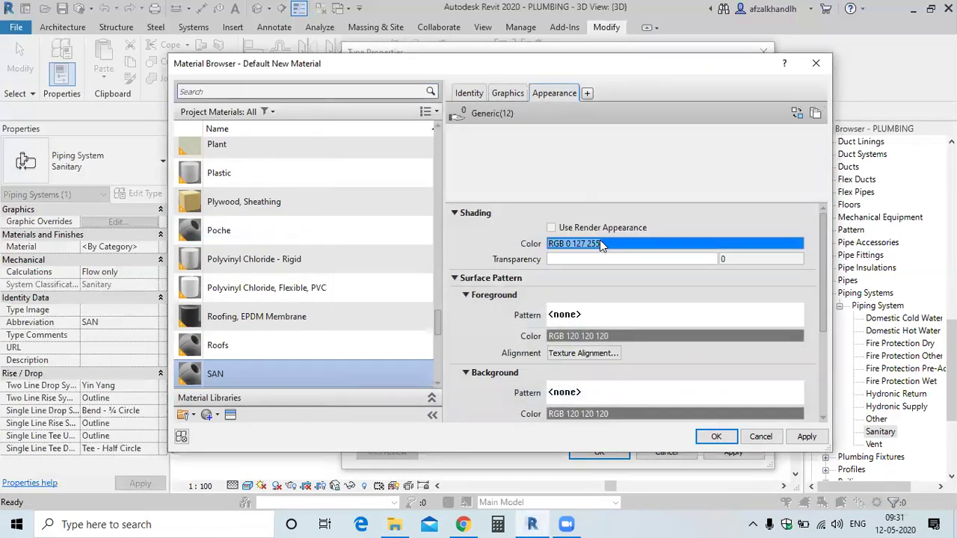
drag(626, 324, 717, 322)
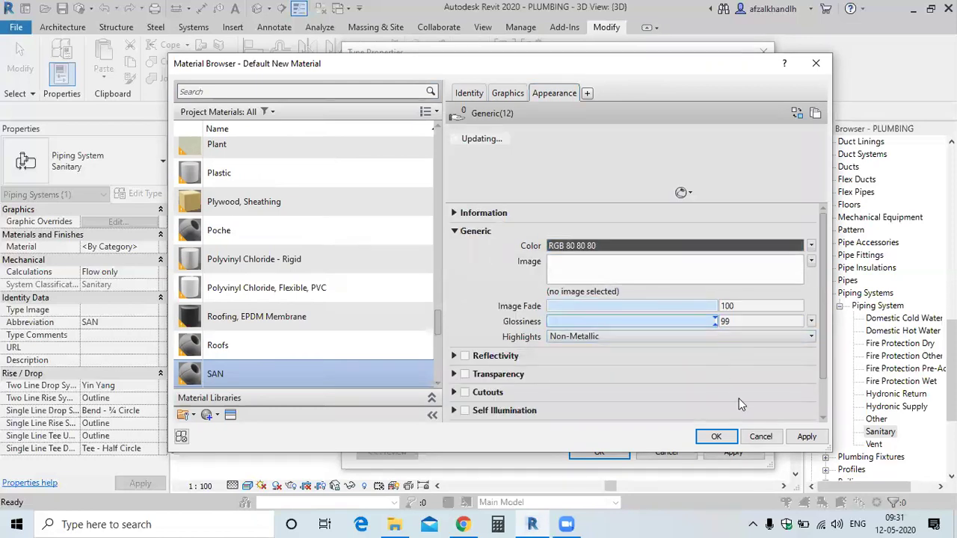
click(806, 437)
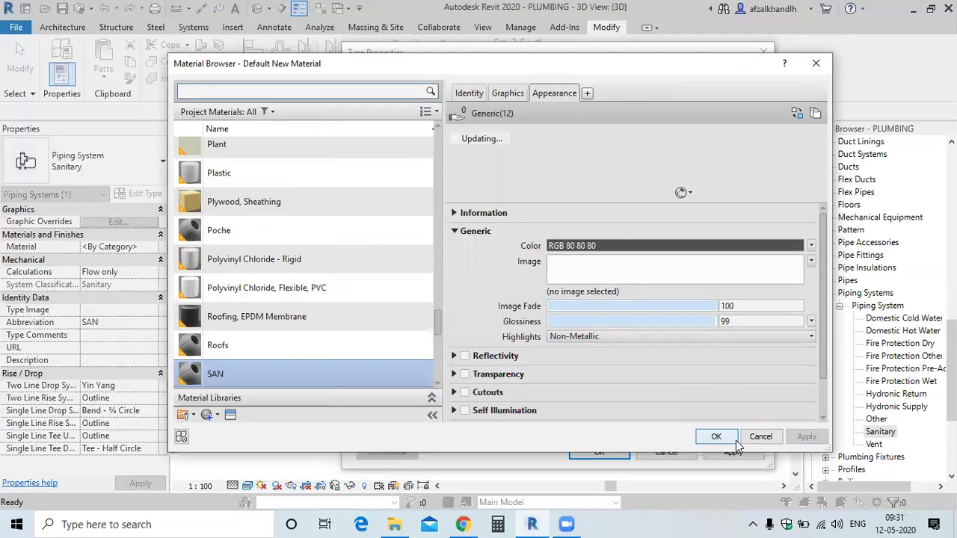
click(716, 436)
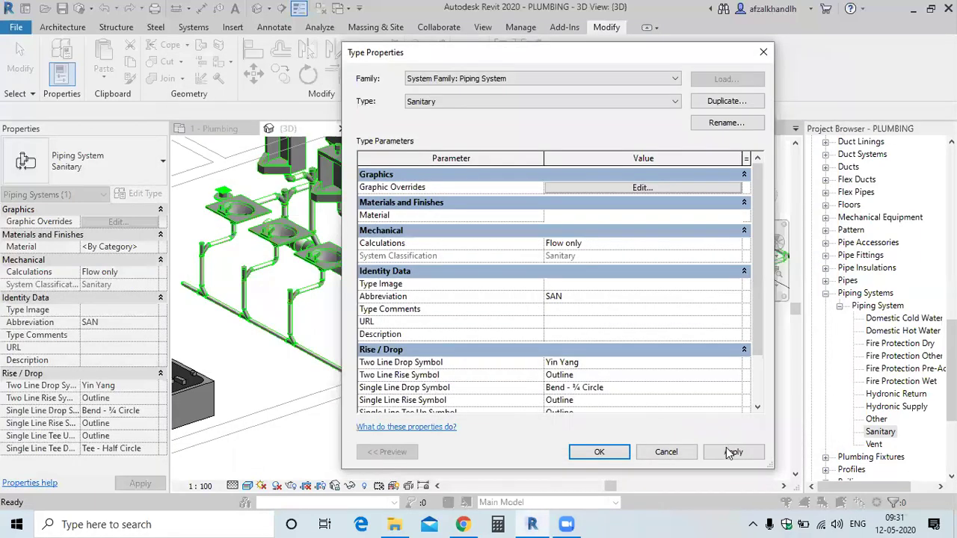
click(733, 452)
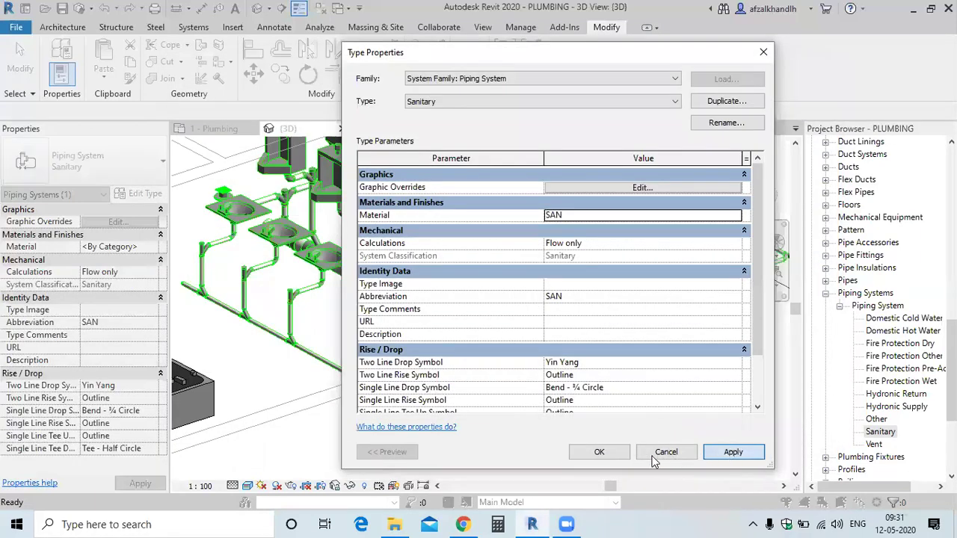
click(609, 453)
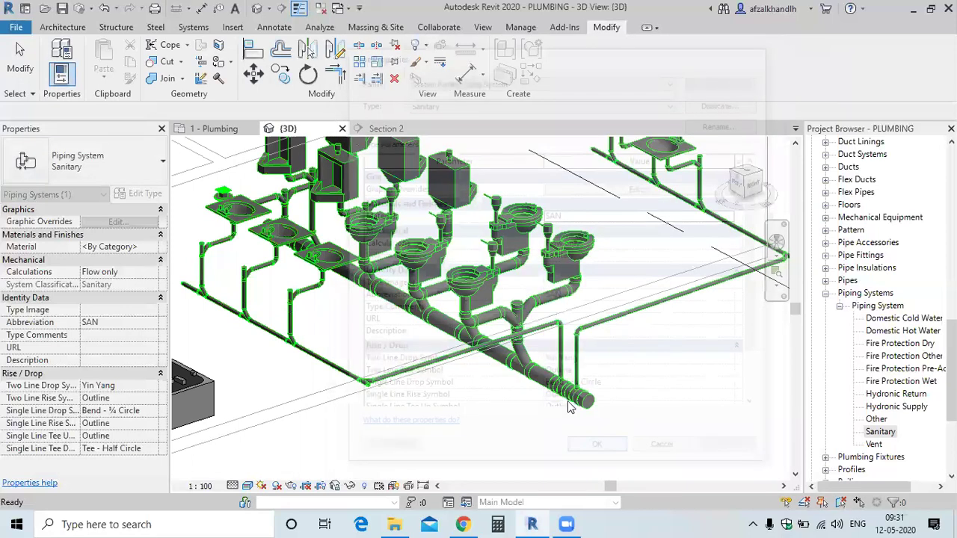
Step: Switch the 3D plumbing view to the Shaded visual style
click(248, 486)
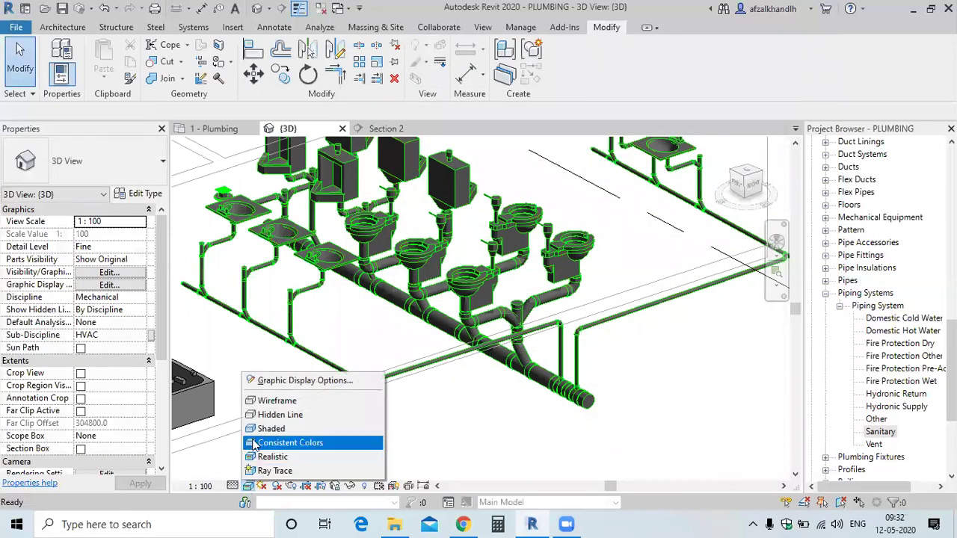
click(281, 428)
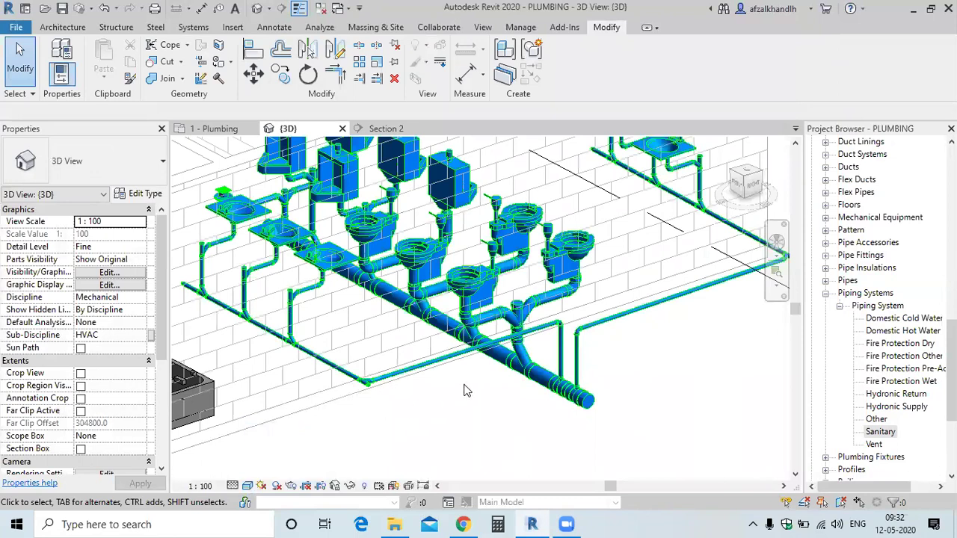
scroll(499, 391, down, 3)
scroll(459, 383, up, 2)
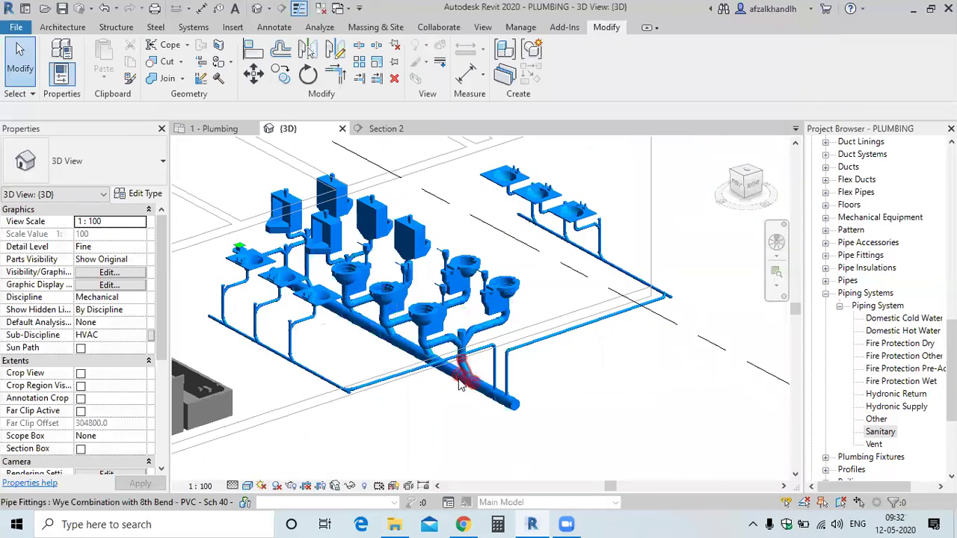
scroll(493, 396, up, 3)
scroll(525, 344, down, 2)
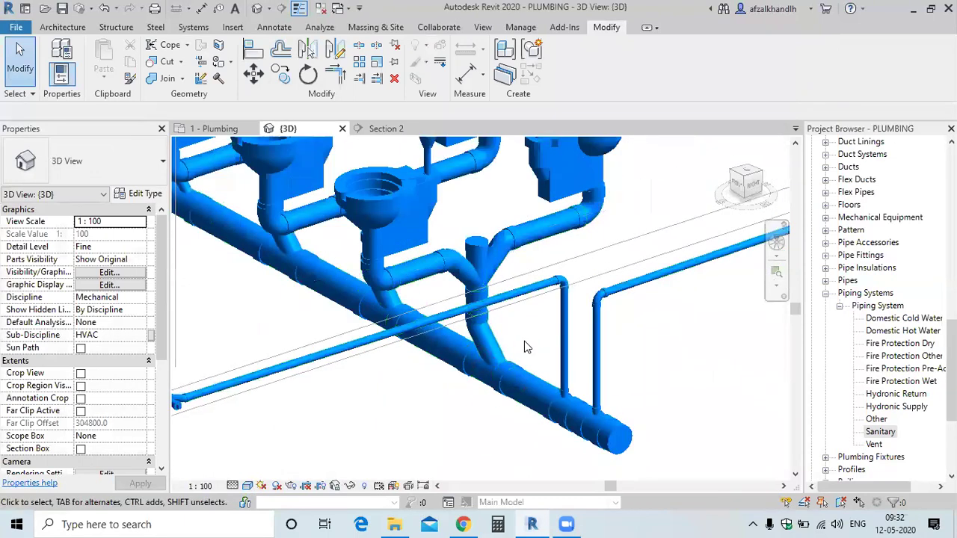
scroll(496, 366, down, 2)
Step: Inspect the toilets and main drain, then undo twice to remove the blue colouring
shift+middle_drag(493, 386, 484, 438)
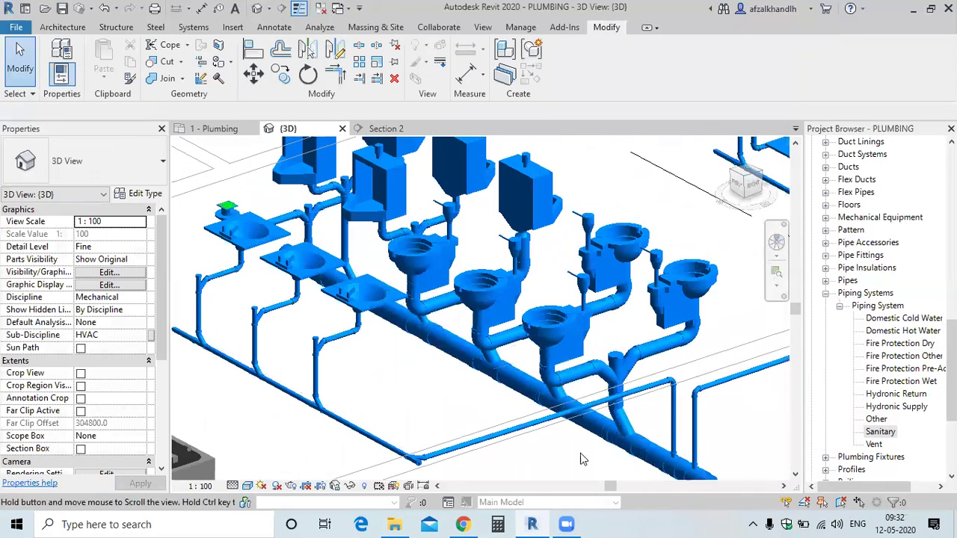
middle_drag(395, 399, 316, 324)
scroll(316, 324, up, 2)
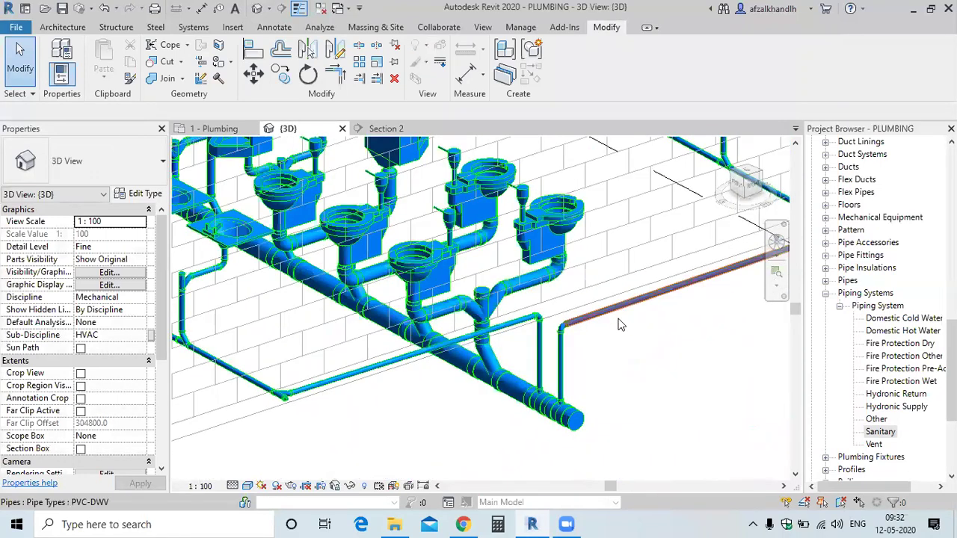
scroll(657, 389, down, 2)
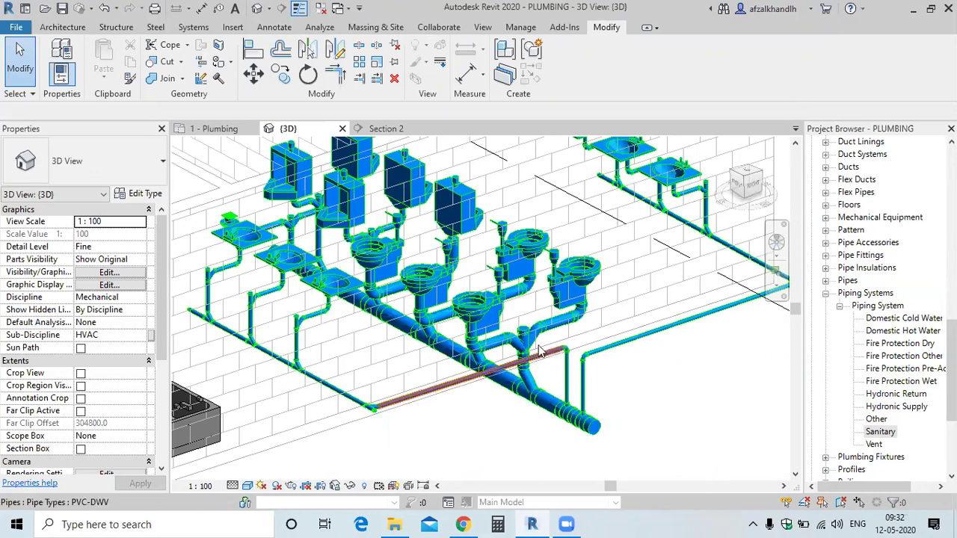
scroll(588, 305, up, 3)
scroll(588, 305, up, 5)
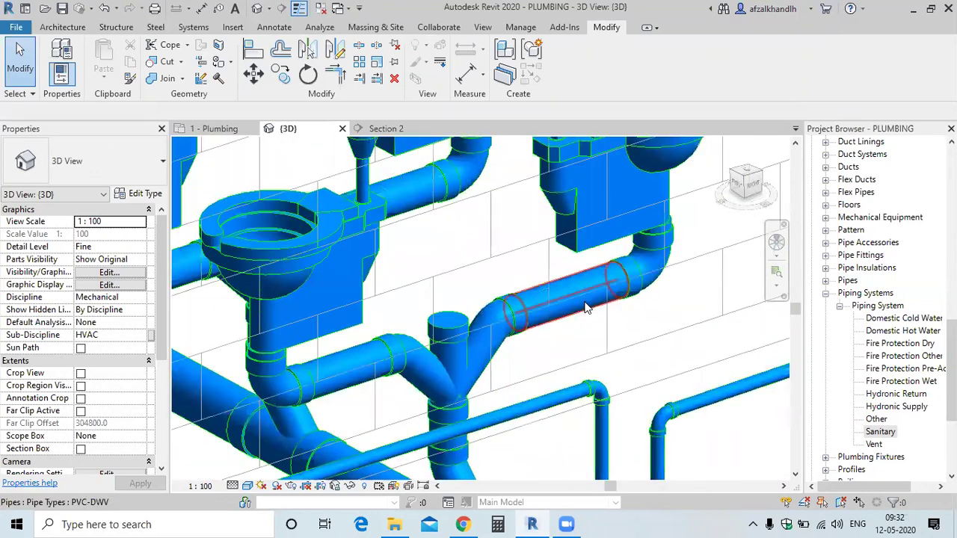
scroll(526, 373, down, 6)
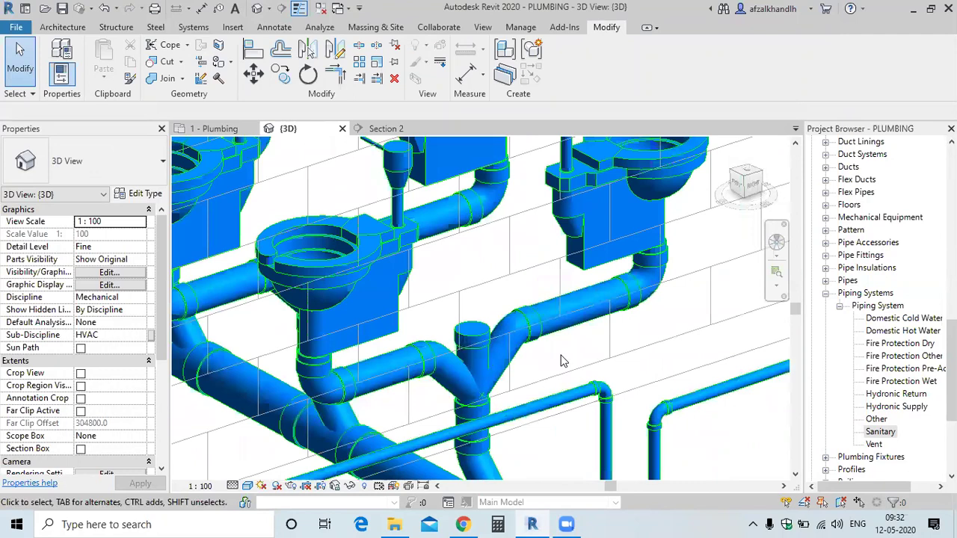
middle_drag(459, 444, 297, 351)
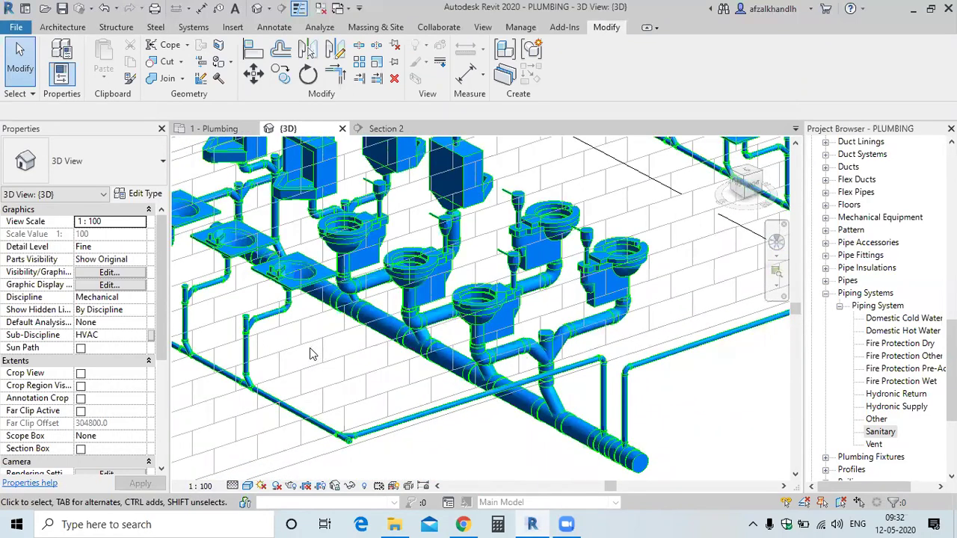
scroll(589, 311, up, 3)
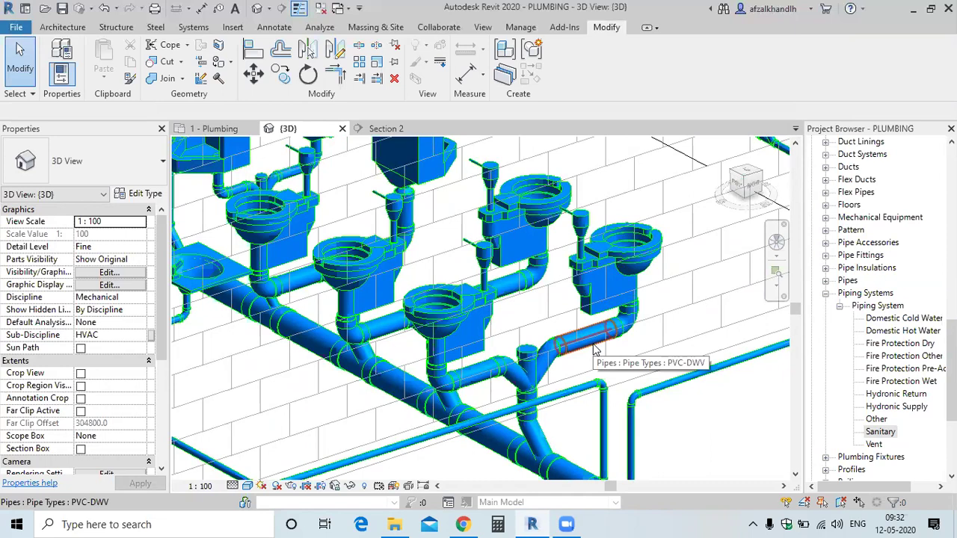
scroll(595, 346, down, 5)
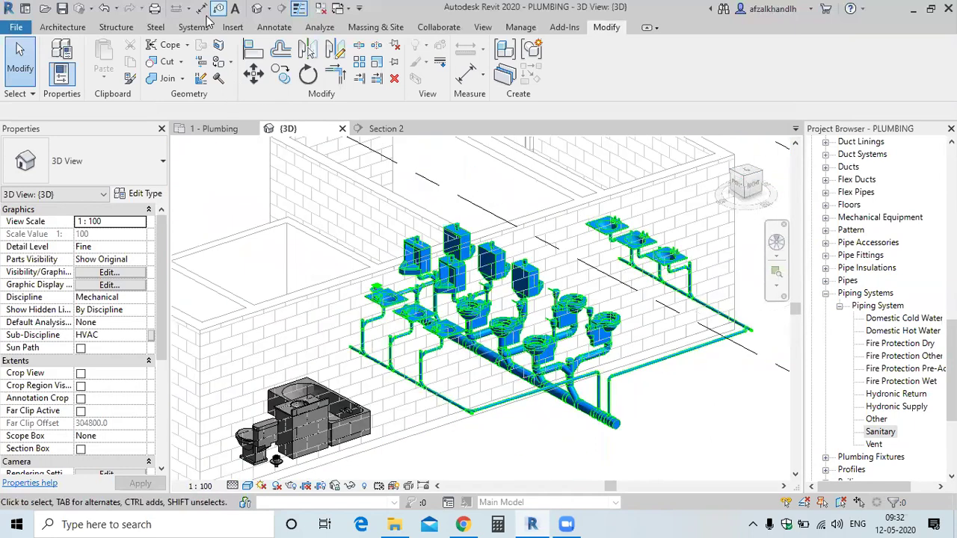
click(104, 8)
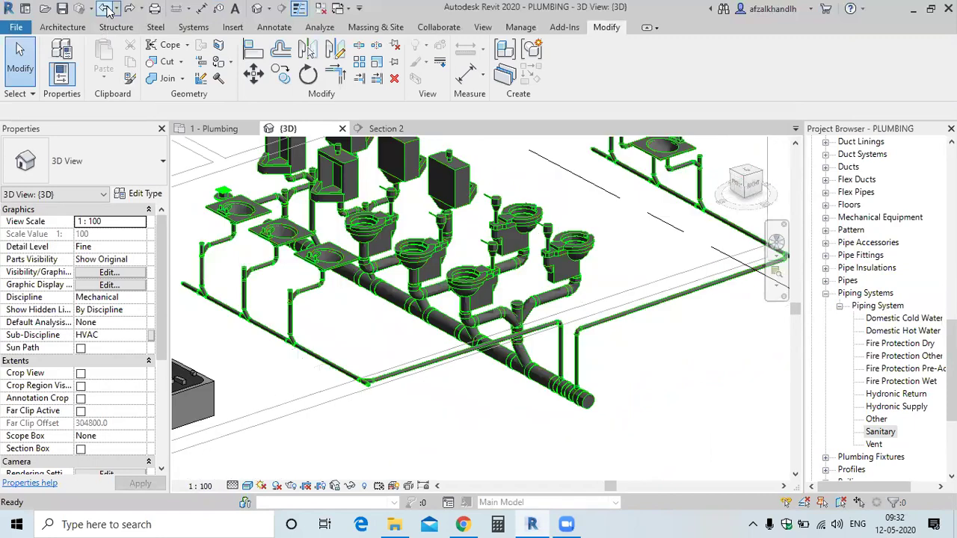
click(106, 9)
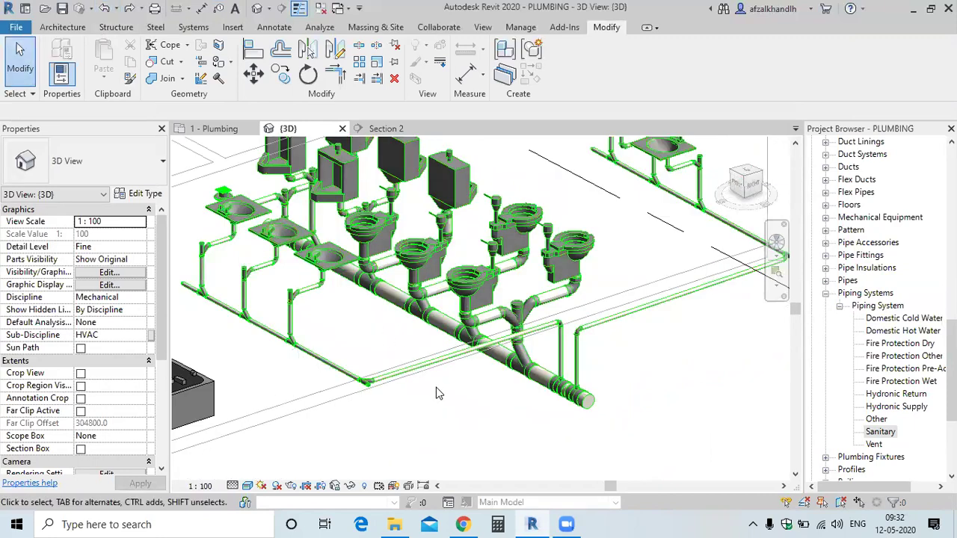
Step: Add the Sanitary filter to the view in Visibility/Graphic Overrides (VG)
key(v)
key(g)
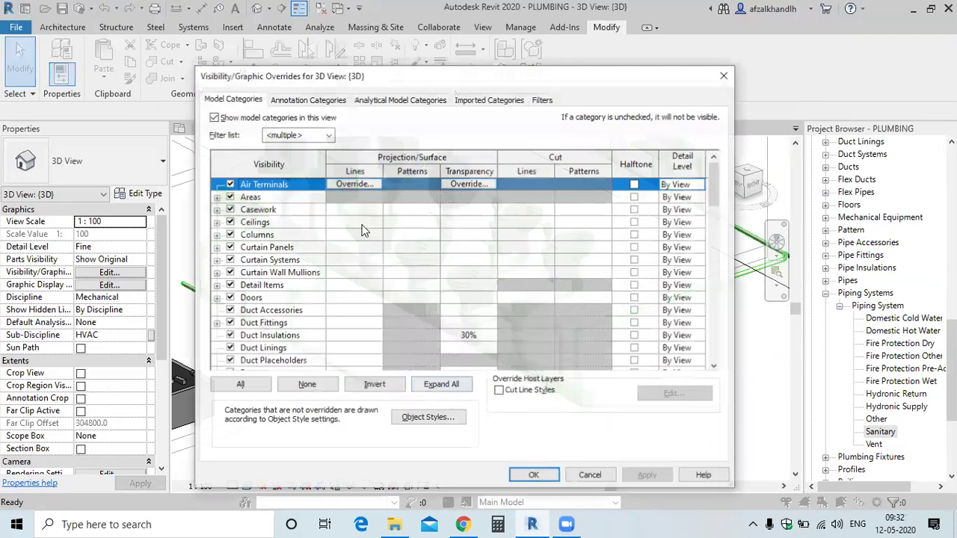
click(541, 102)
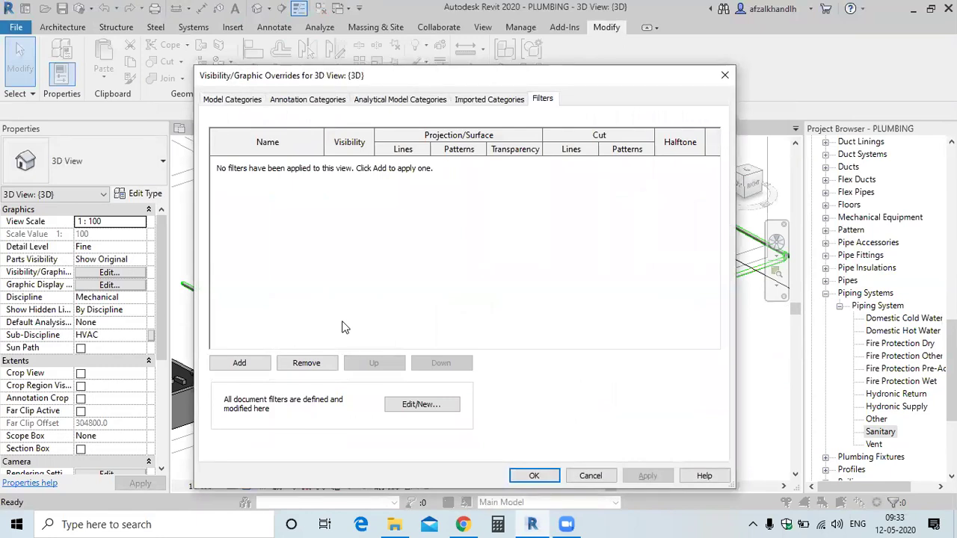
click(258, 364)
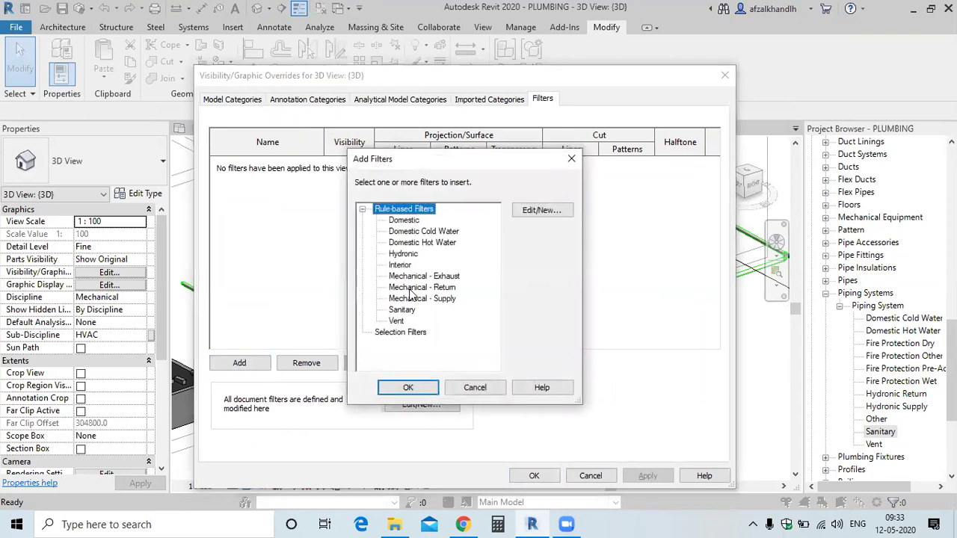
click(403, 312)
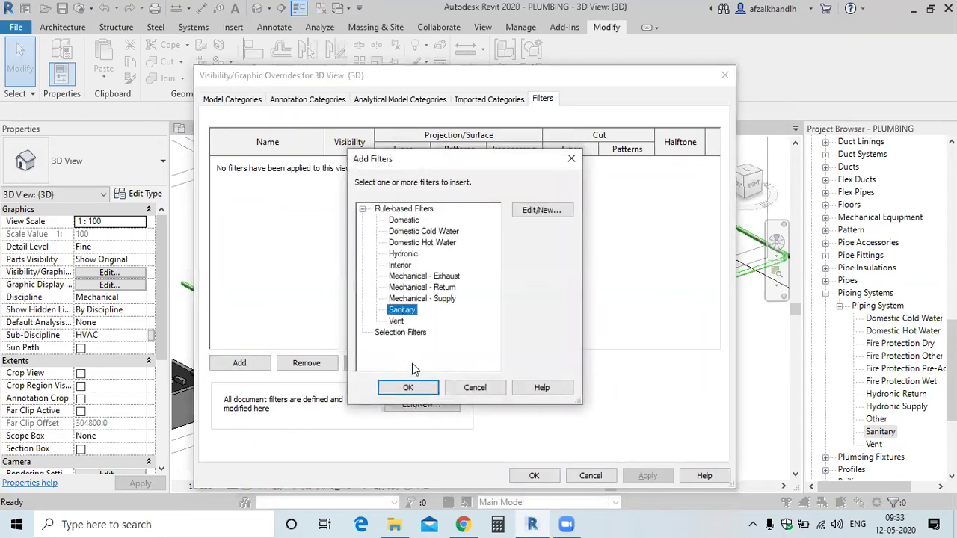
click(408, 388)
Step: Override Sanitary surfaces with a solid fill pattern in dark green RGB 0-128-0
click(456, 162)
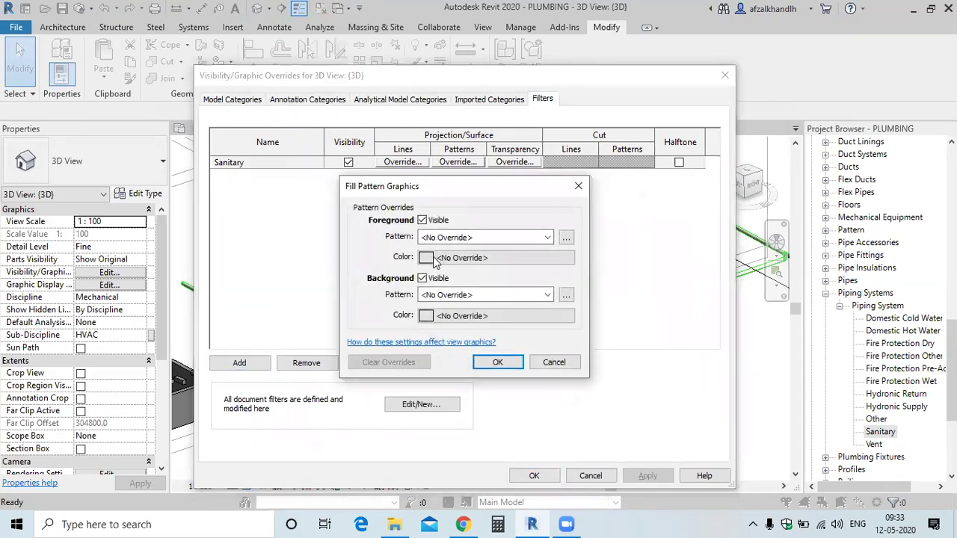
click(427, 258)
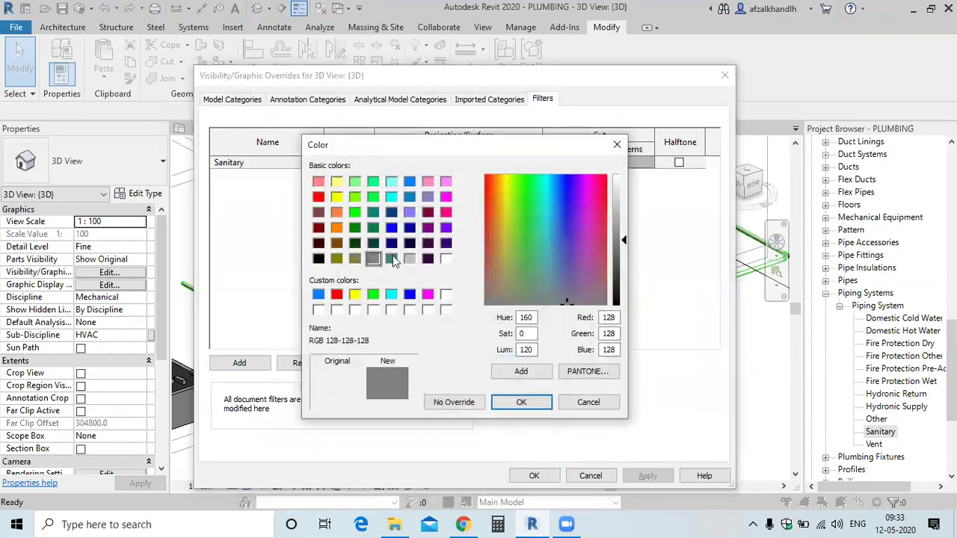
click(318, 295)
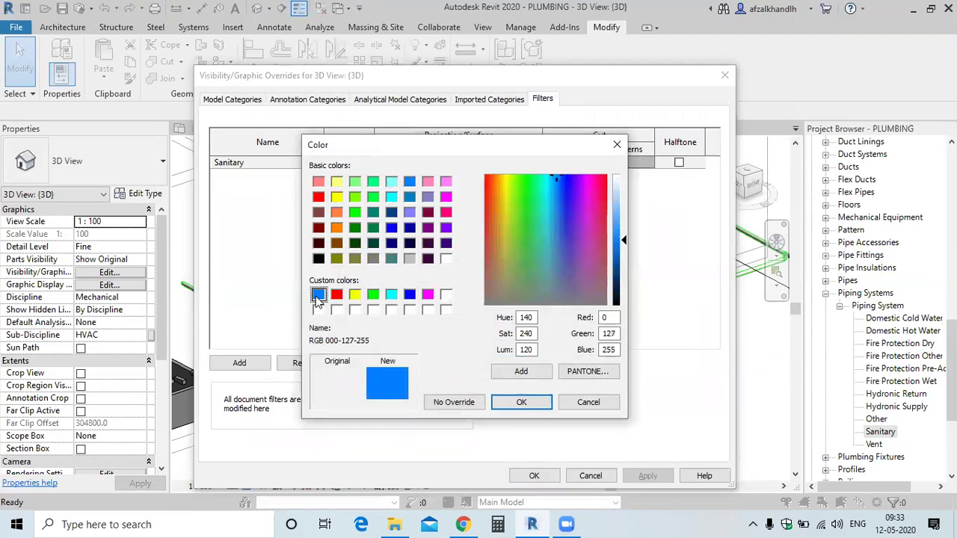
click(336, 259)
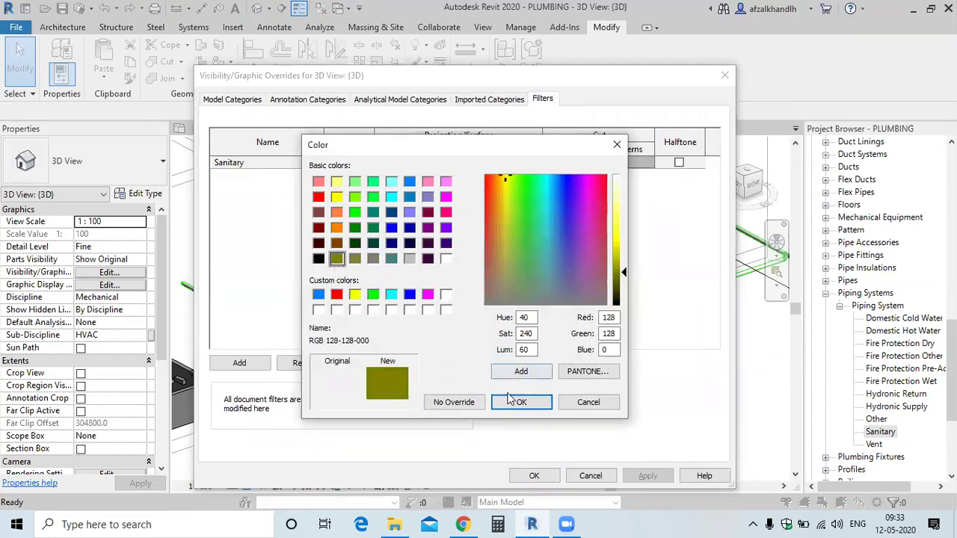
click(355, 212)
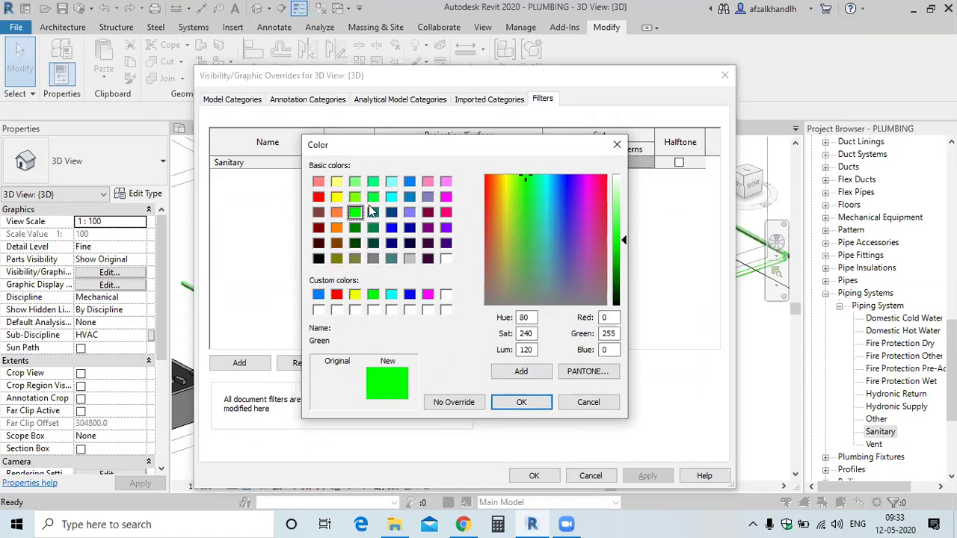
click(354, 227)
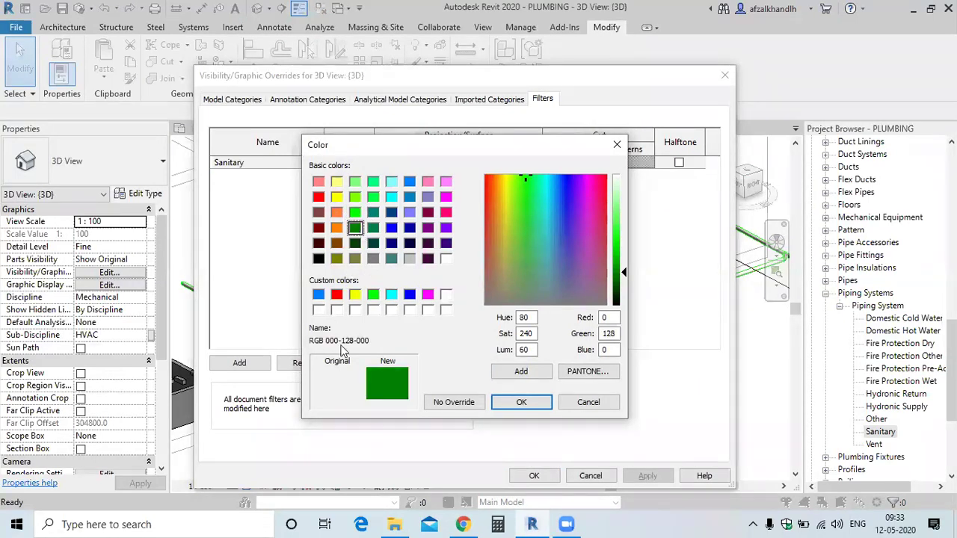
click(501, 402)
click(469, 239)
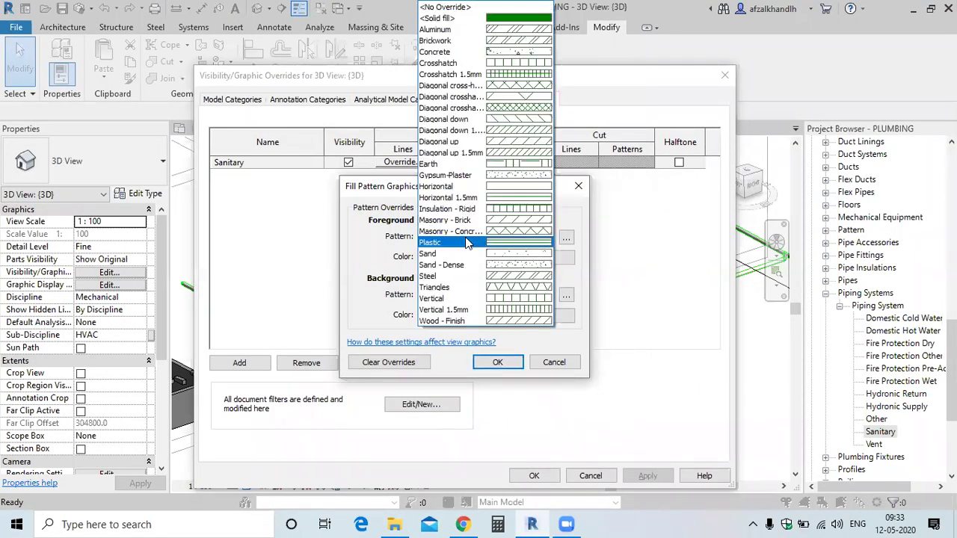
click(448, 18)
click(498, 362)
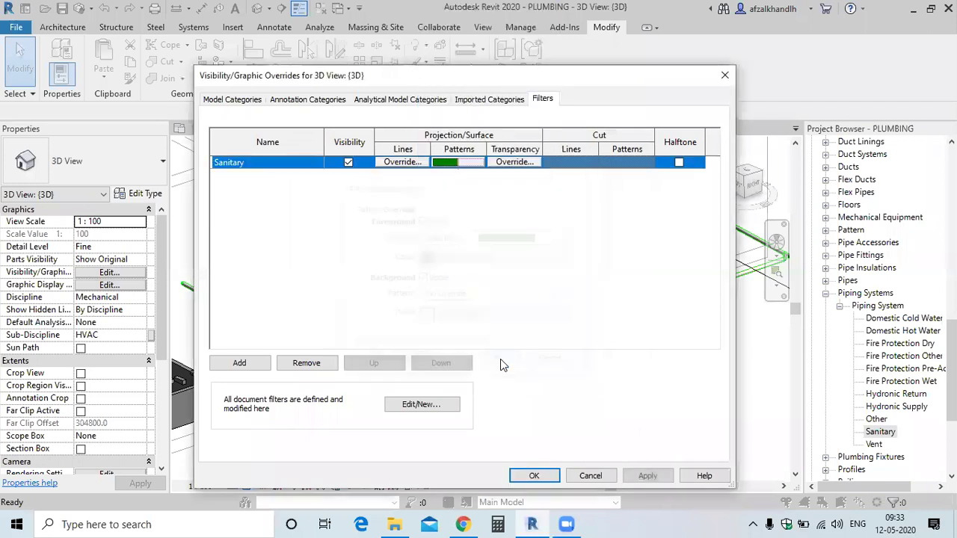
click(649, 477)
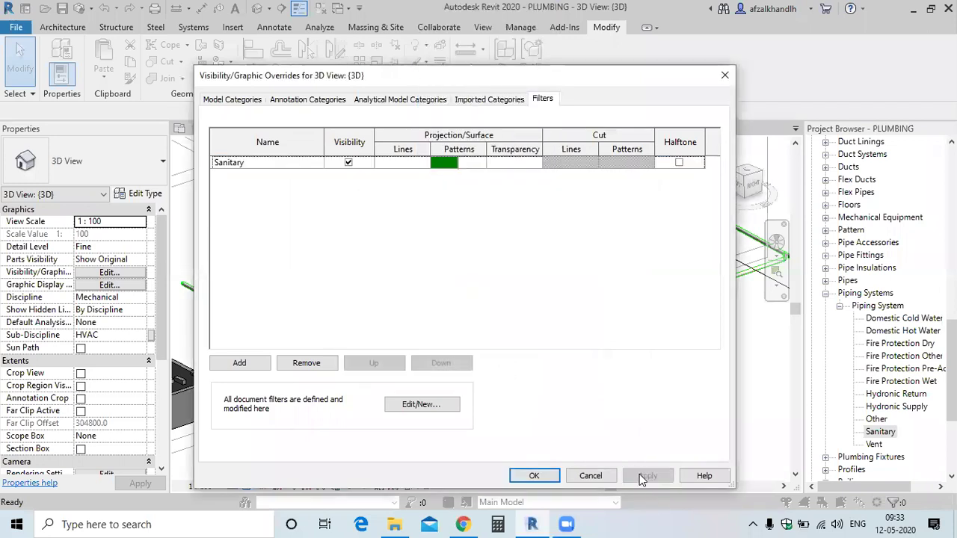
click(552, 476)
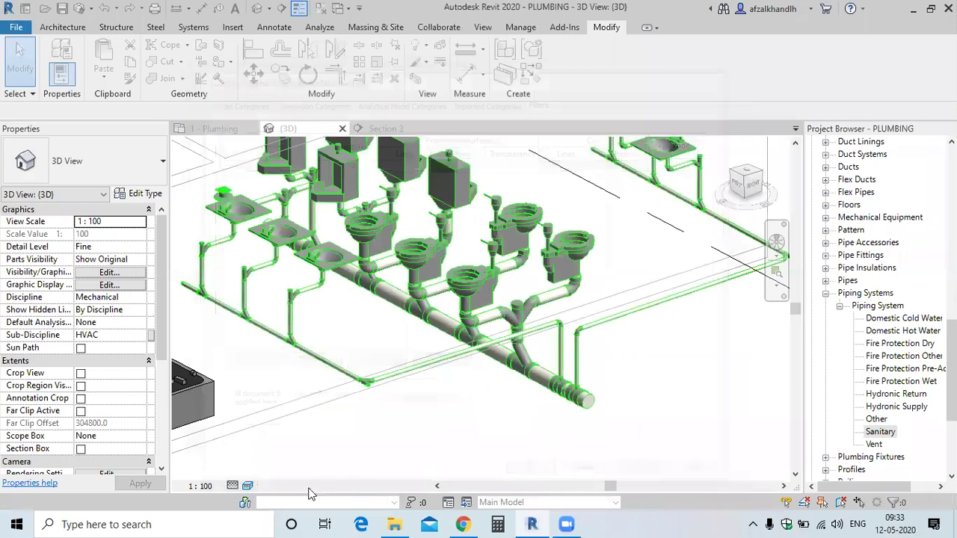
Step: Switch the 3D view to Shaded and inspect the solid green sanitary pipes
click(248, 486)
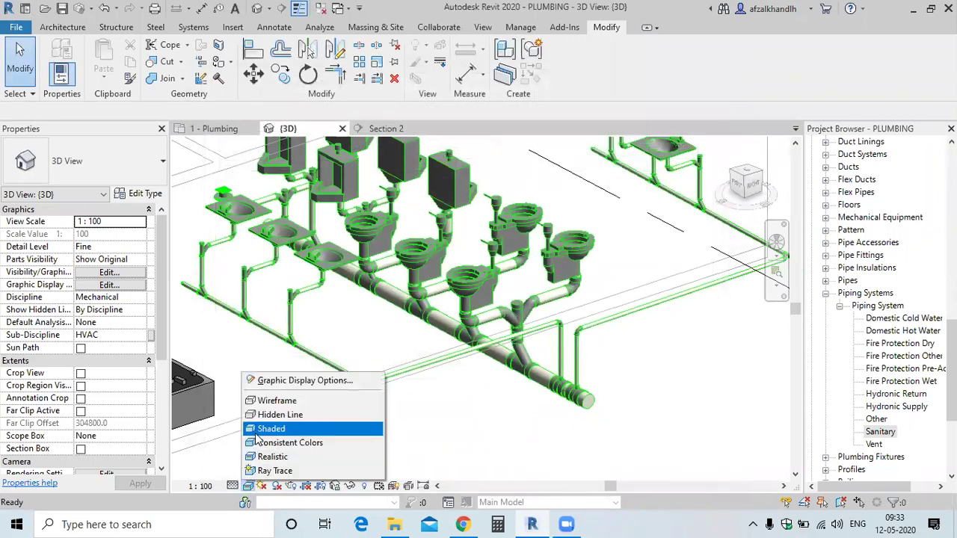
click(264, 421)
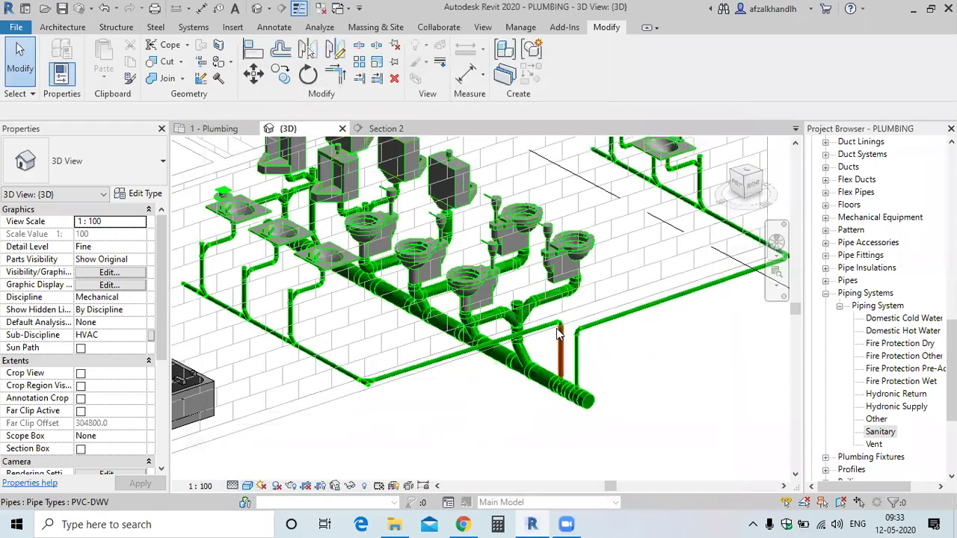
scroll(556, 328, up, 5)
scroll(529, 347, down, 5)
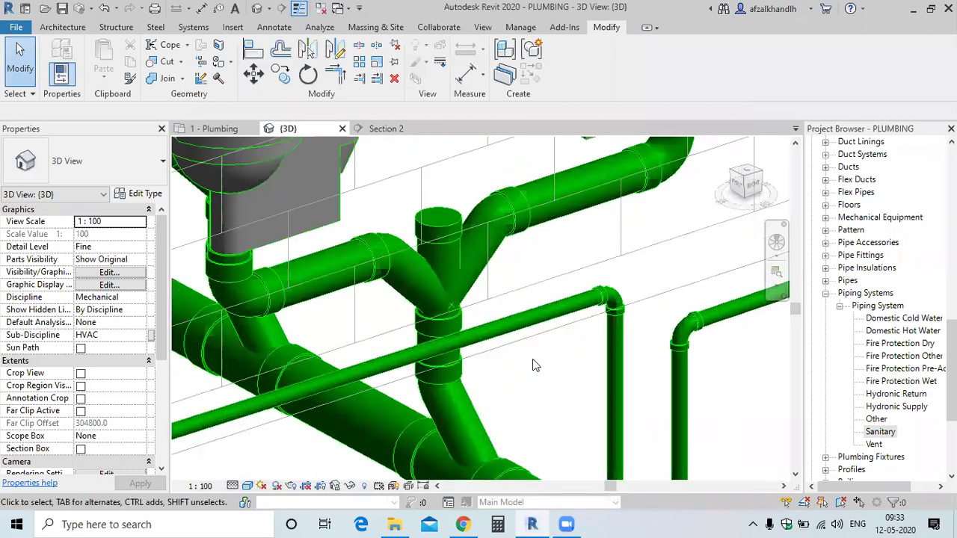
scroll(644, 369, down, 3)
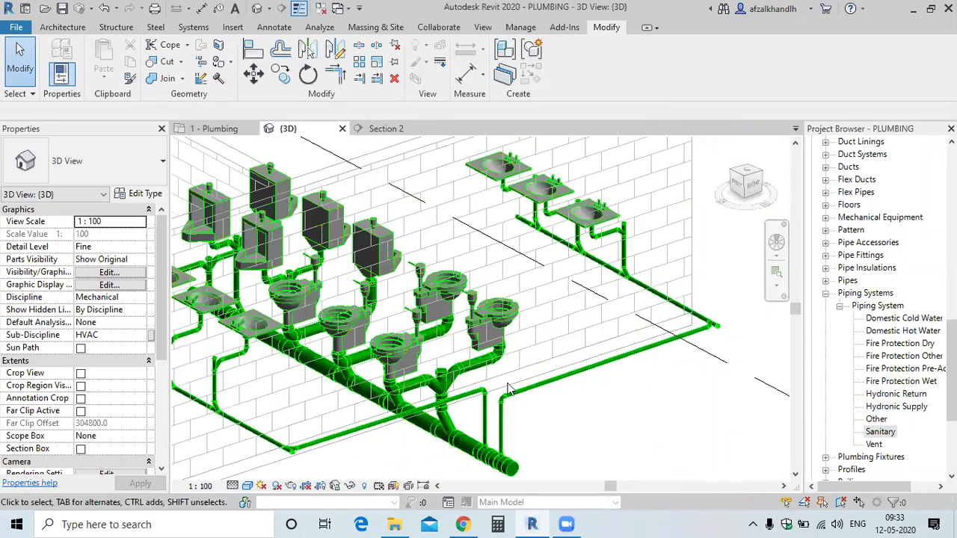
scroll(434, 398, up, 4)
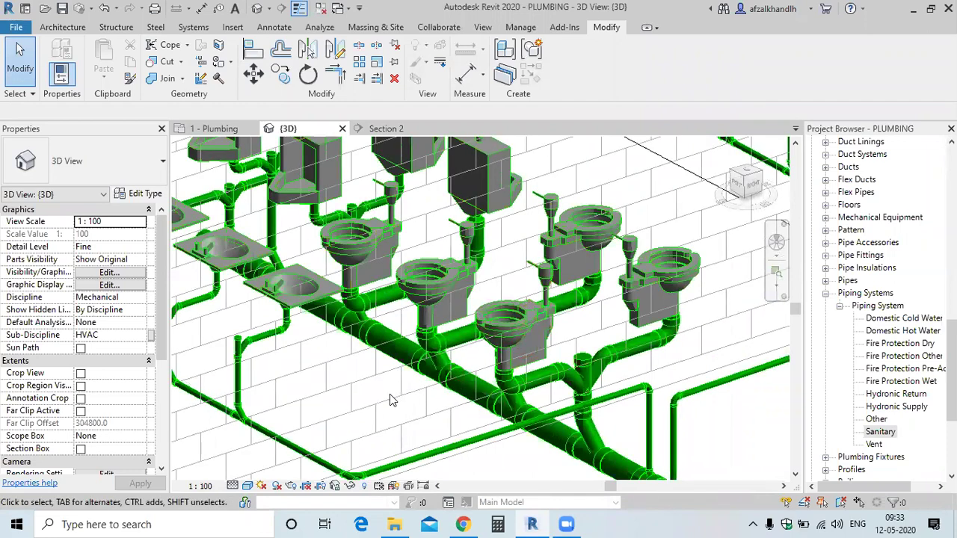
Step: Reopen VG's Filters tab and launch Edit/New from the Add Filters dialog
key(v)
key(g)
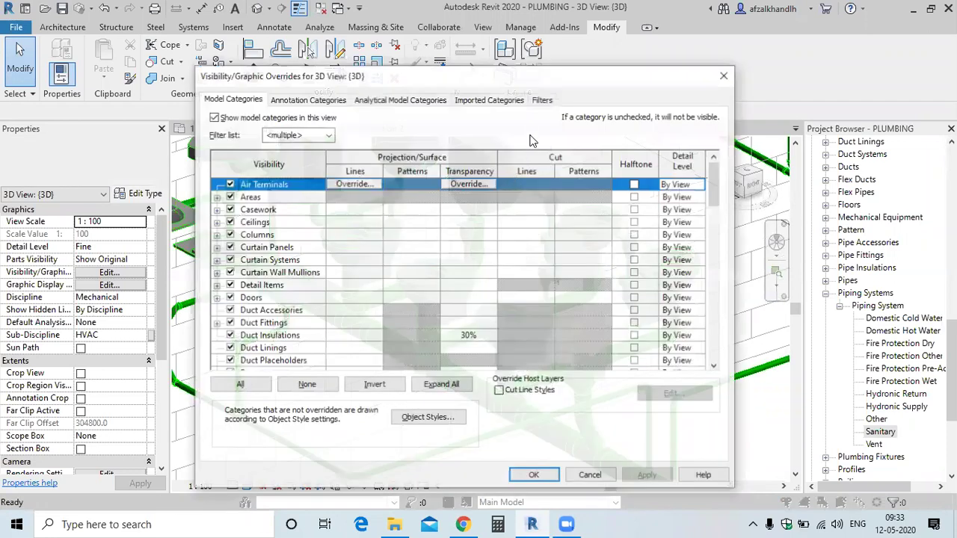
click(542, 101)
click(238, 363)
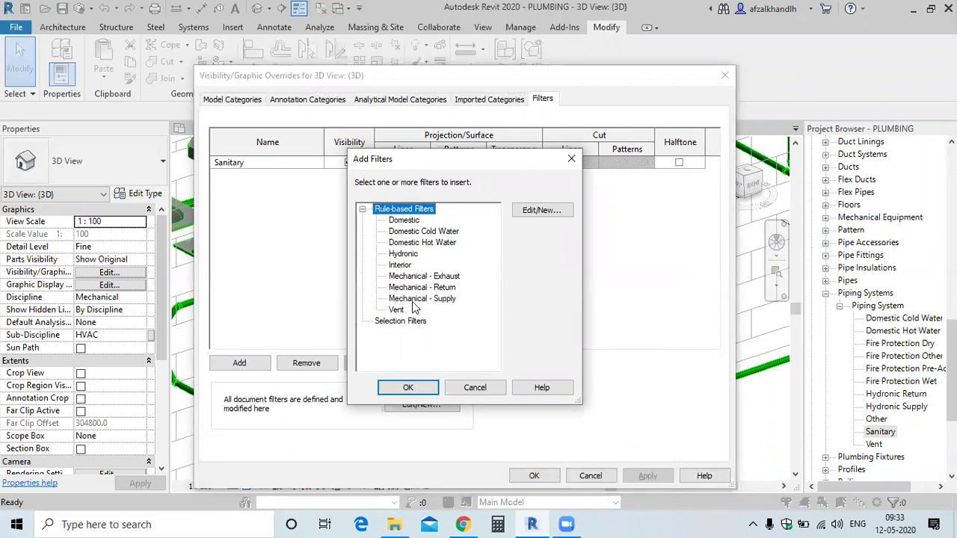
click(540, 211)
click(530, 212)
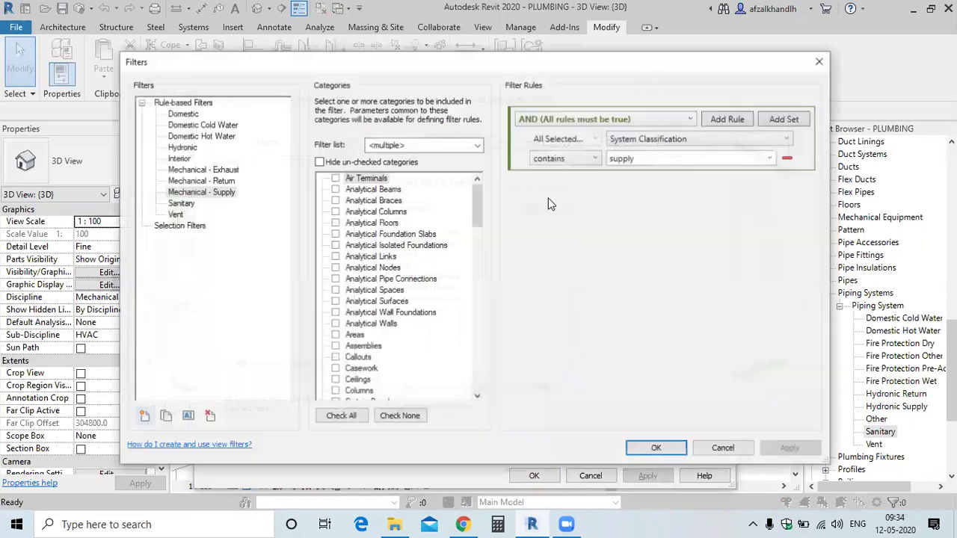
Step: Select the Domestic filter and review its rule: System Classification contains Domestic
click(184, 113)
scroll(385, 247, down, 6)
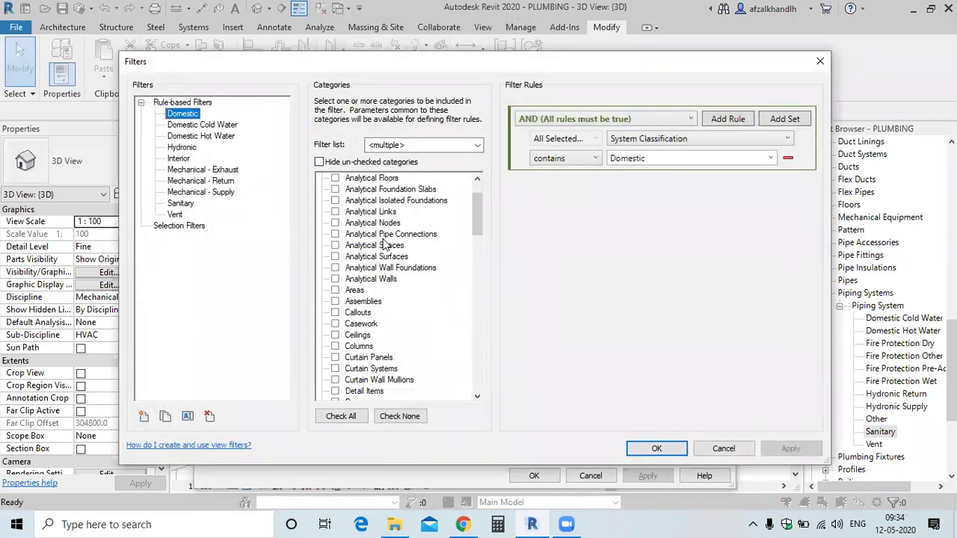
scroll(385, 247, down, 9)
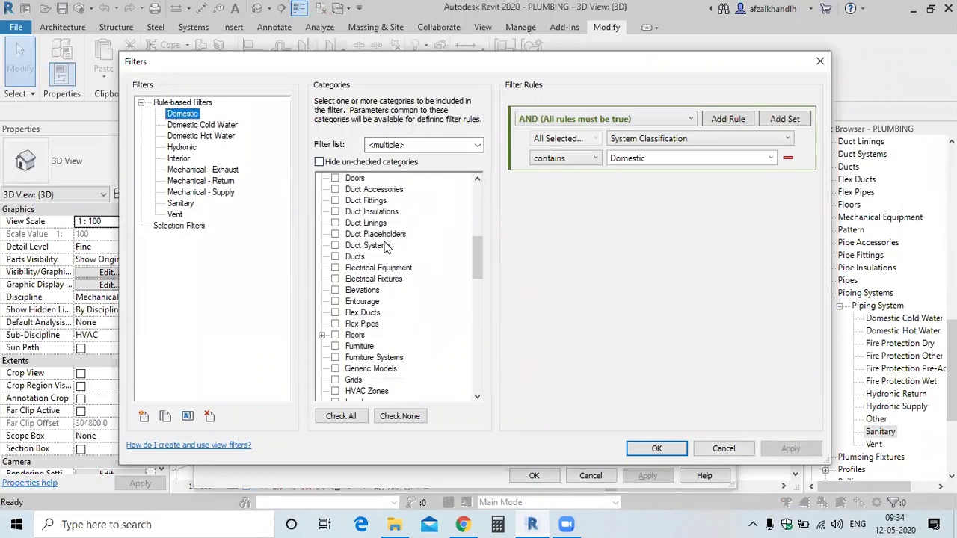
scroll(387, 246, down, 10)
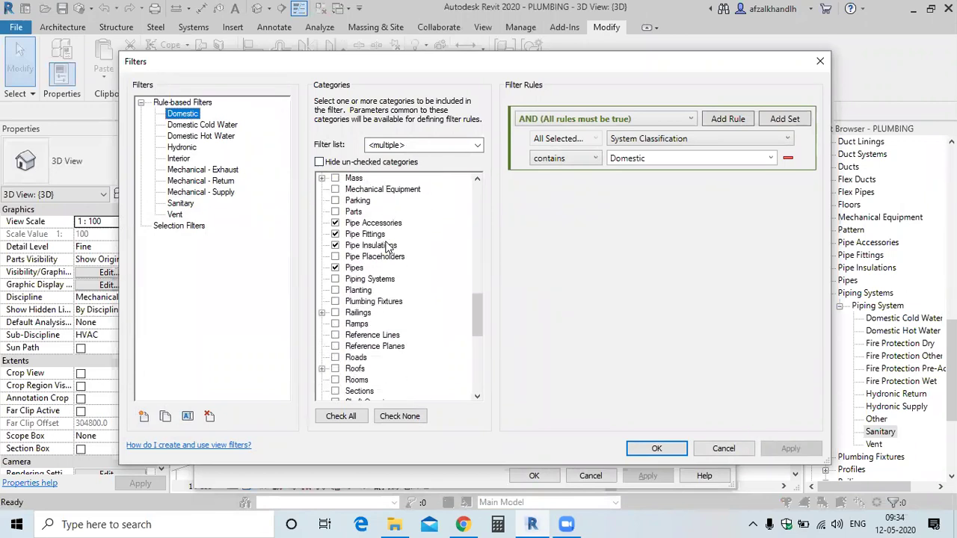
scroll(387, 246, up, 15)
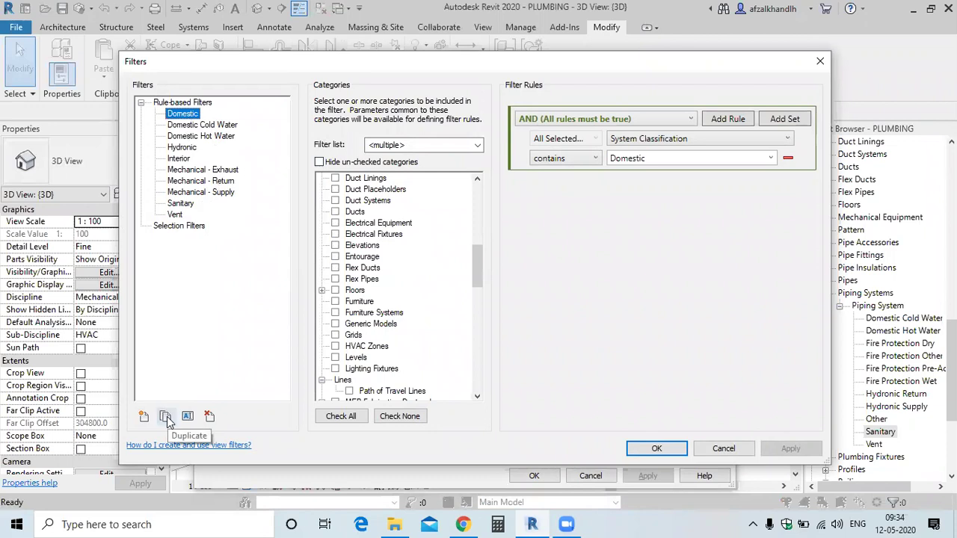
Step: Create a new filter named PLUMBING FIXTURES, then select it and browse its Categories list
click(144, 416)
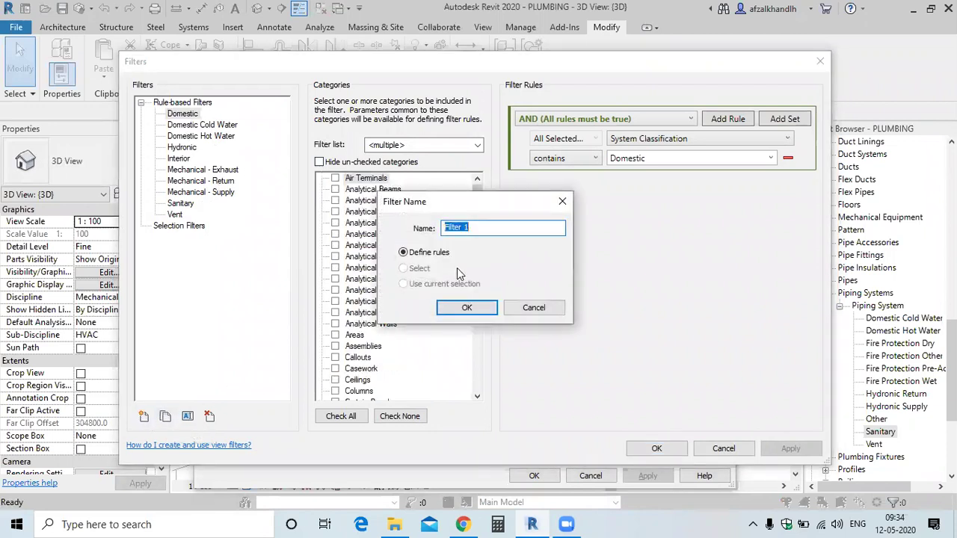
text(PL)
text(TURES)
click(467, 308)
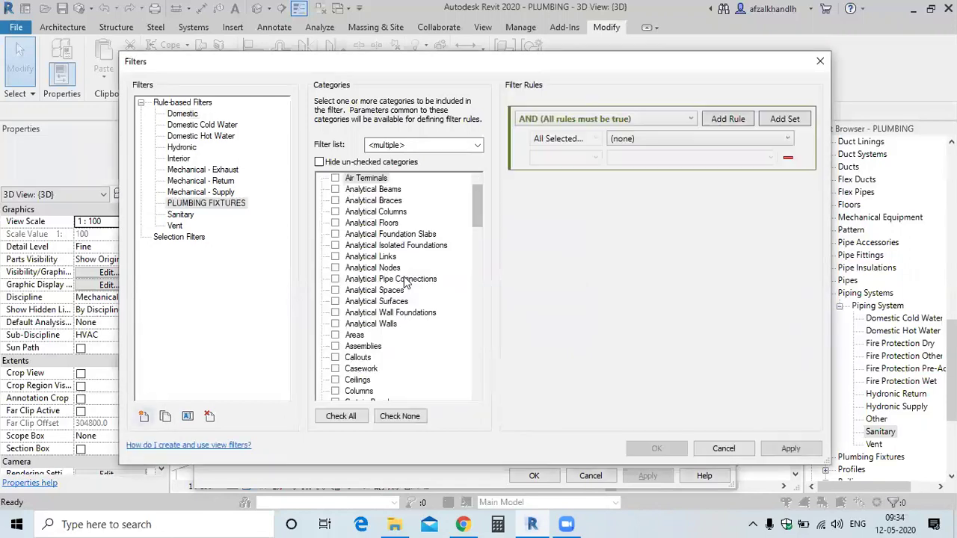
click(221, 210)
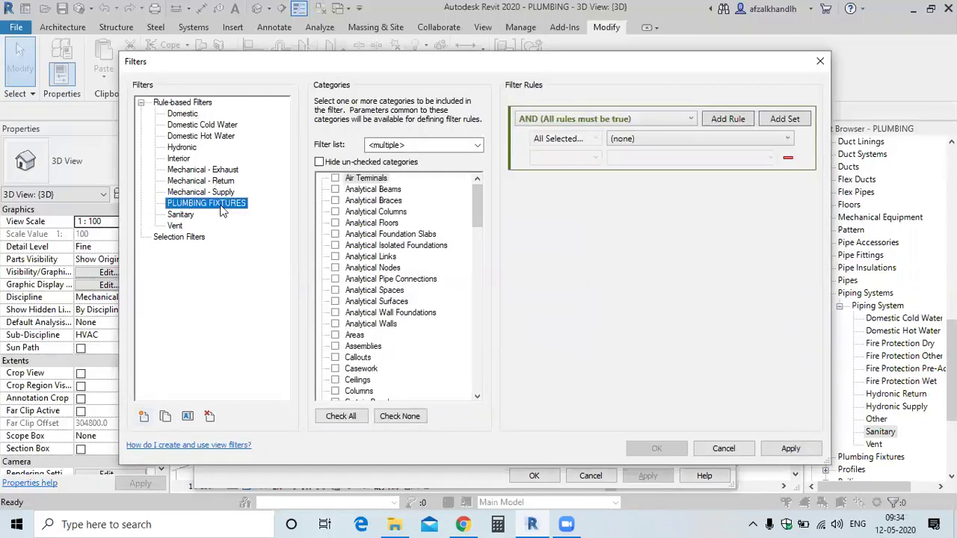
scroll(388, 241, down, 7)
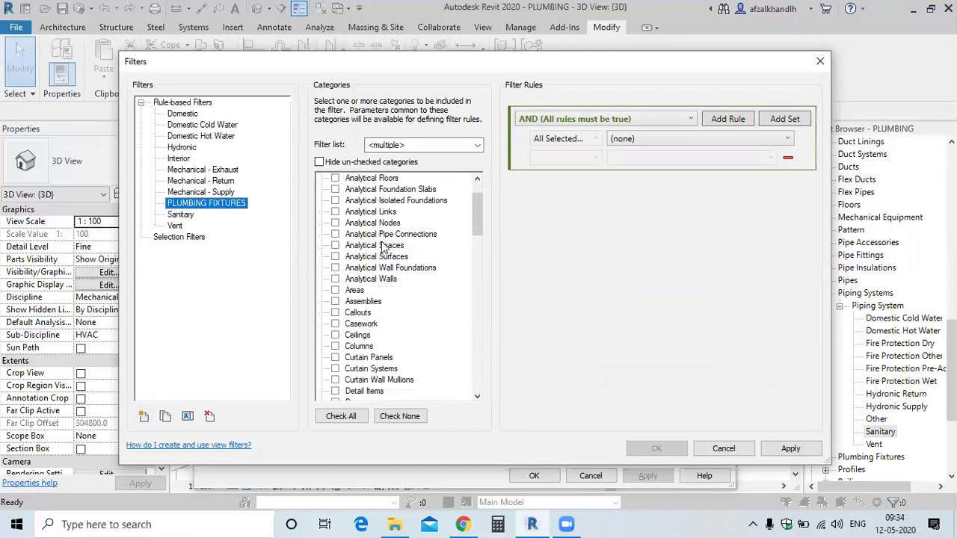
scroll(389, 240, down, 14)
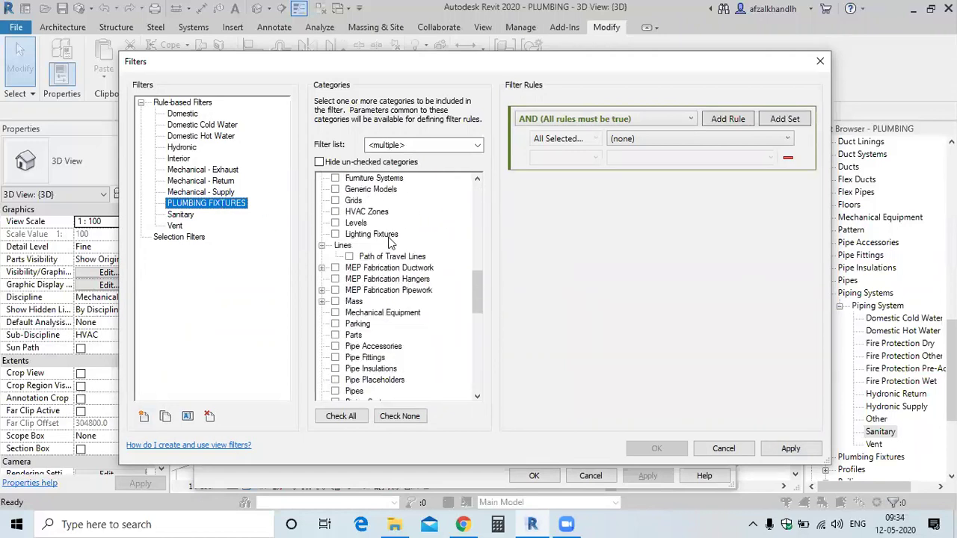
scroll(390, 241, down, 5)
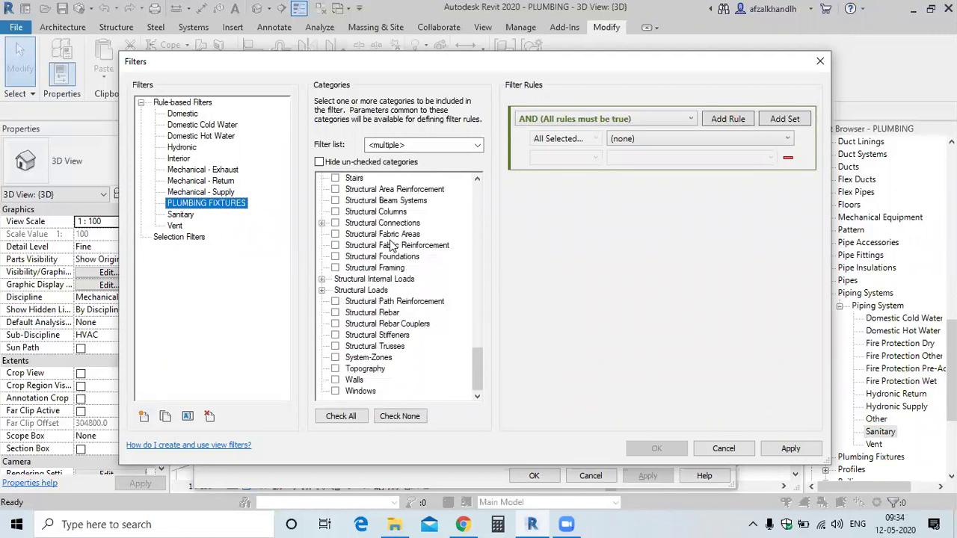
scroll(389, 255, up, 5)
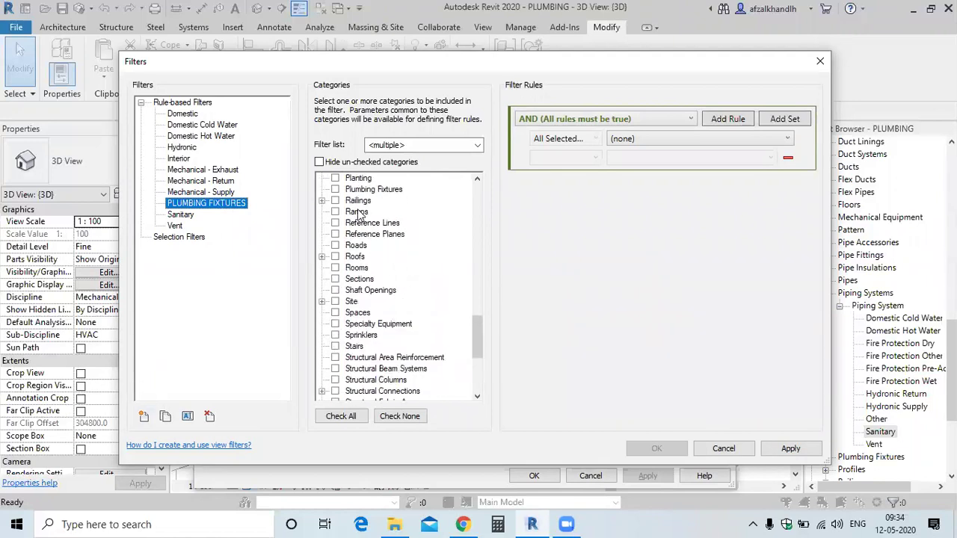
Step: Include Plumbing Fixtures in the filter's categories and browse the rule parameter list
click(335, 189)
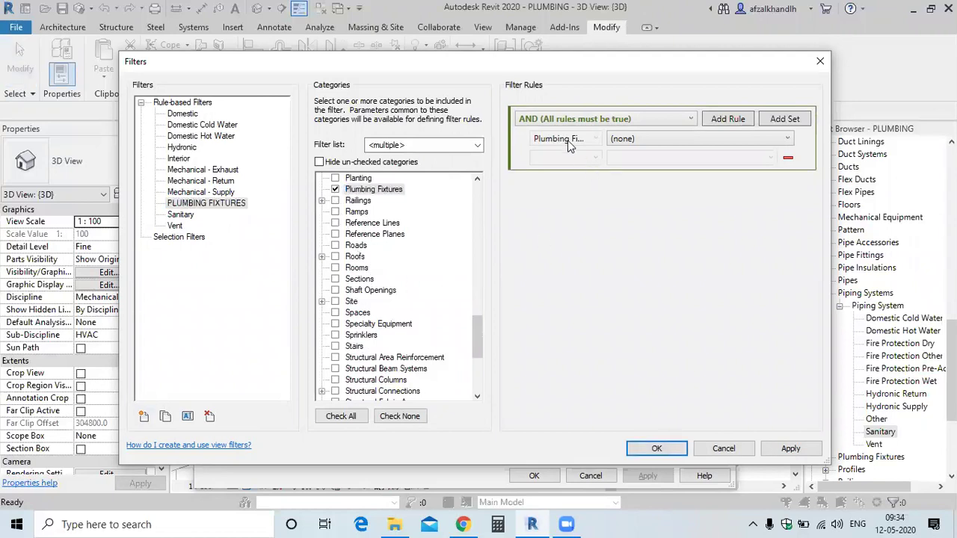
click(637, 140)
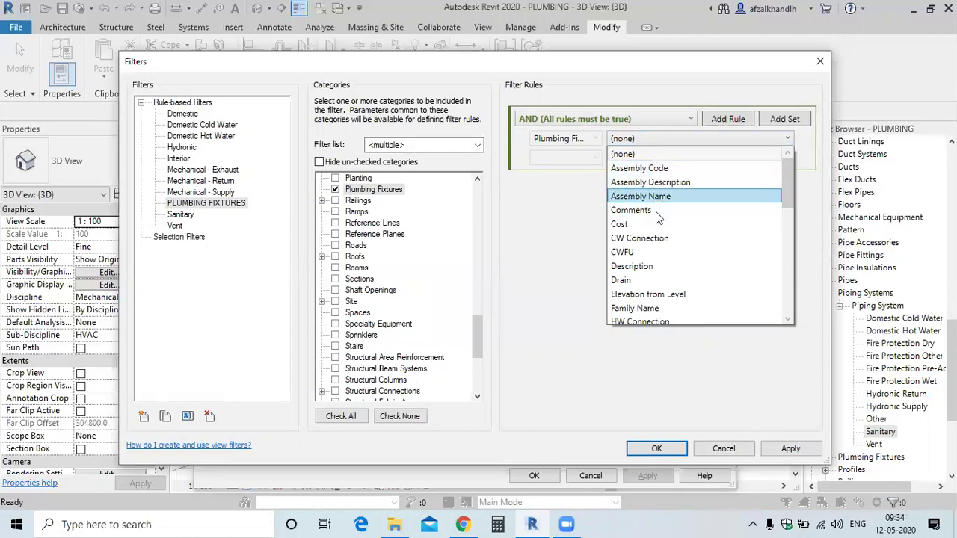
scroll(646, 294, down, 2)
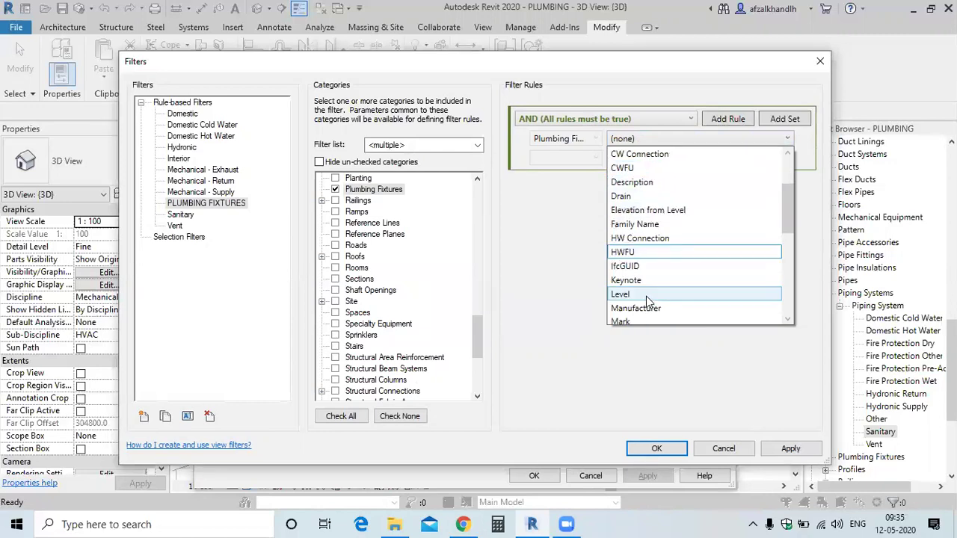
scroll(647, 250, down, 2)
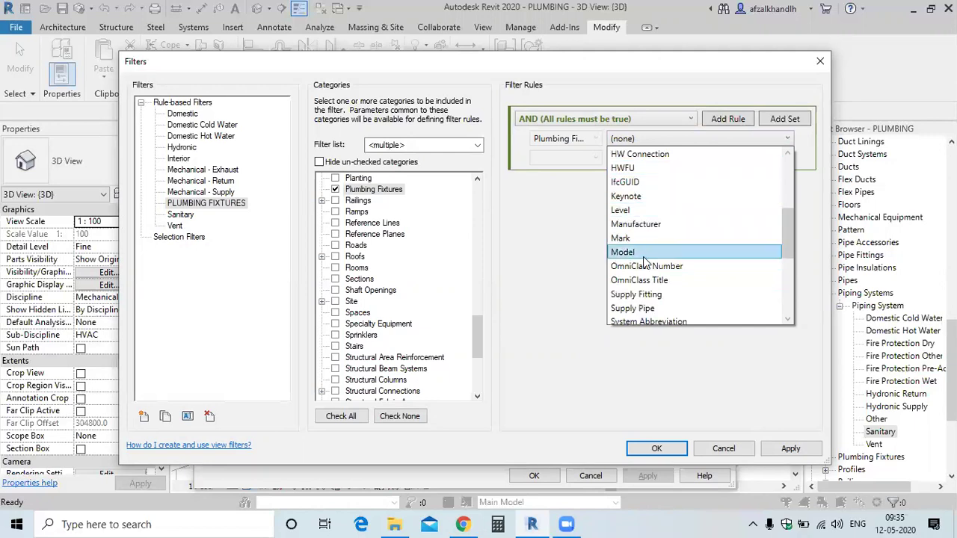
scroll(648, 258, down, 3)
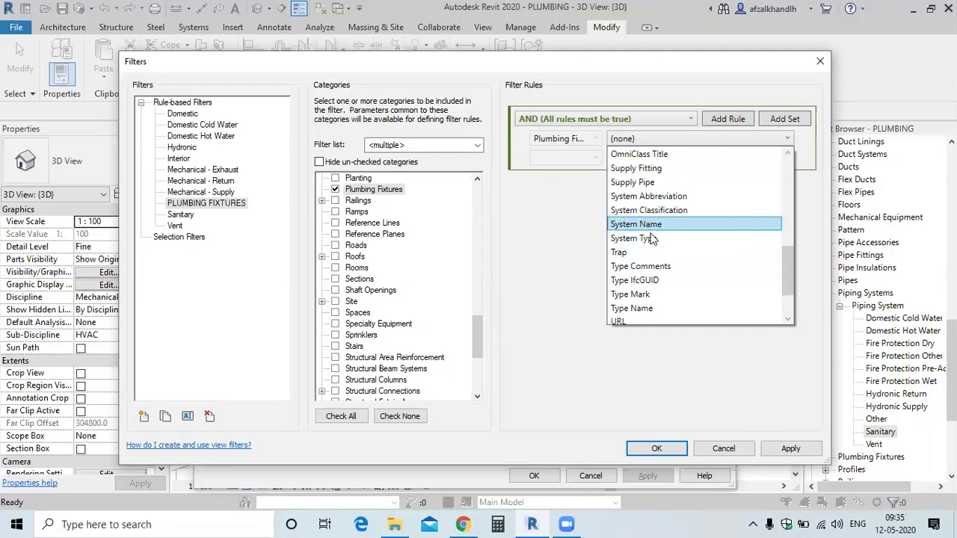
scroll(651, 258, down, 2)
scroll(655, 261, up, 3)
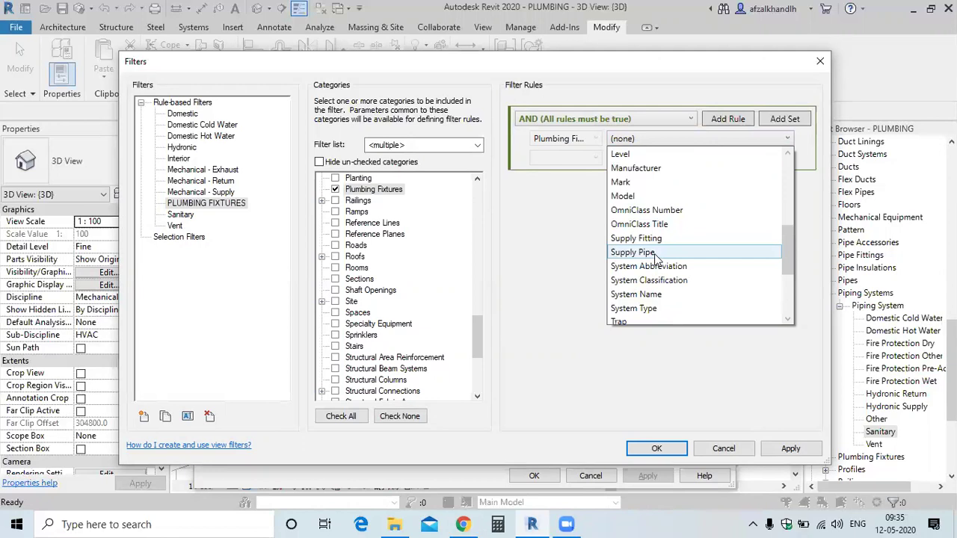
scroll(654, 246, up, 1)
scroll(654, 244, up, 2)
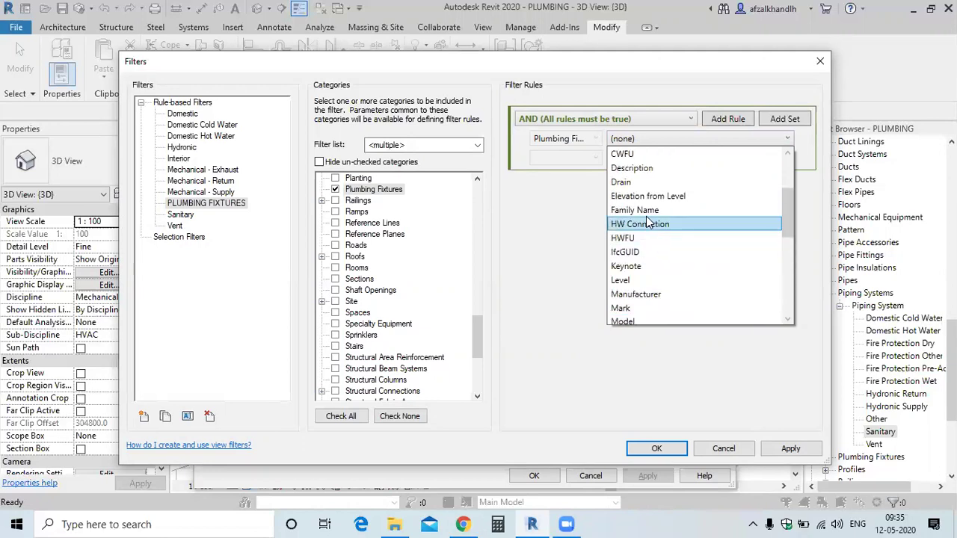
scroll(647, 217, up, 3)
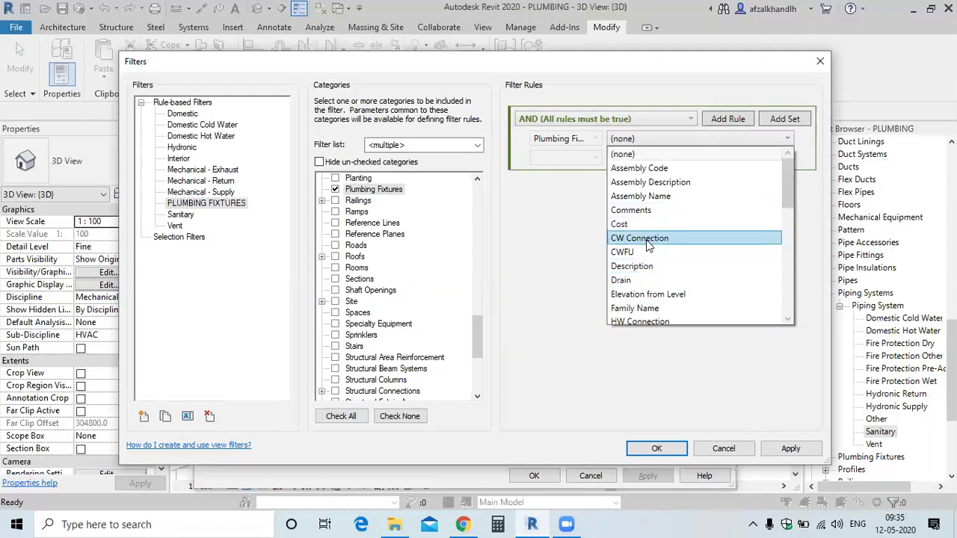
scroll(652, 258, down, 1)
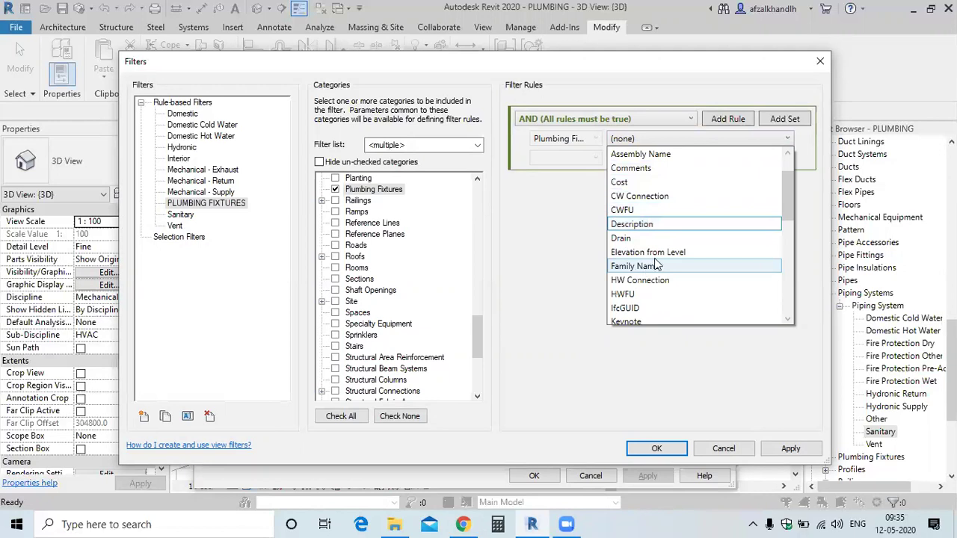
scroll(650, 269, down, 3)
scroll(656, 274, down, 5)
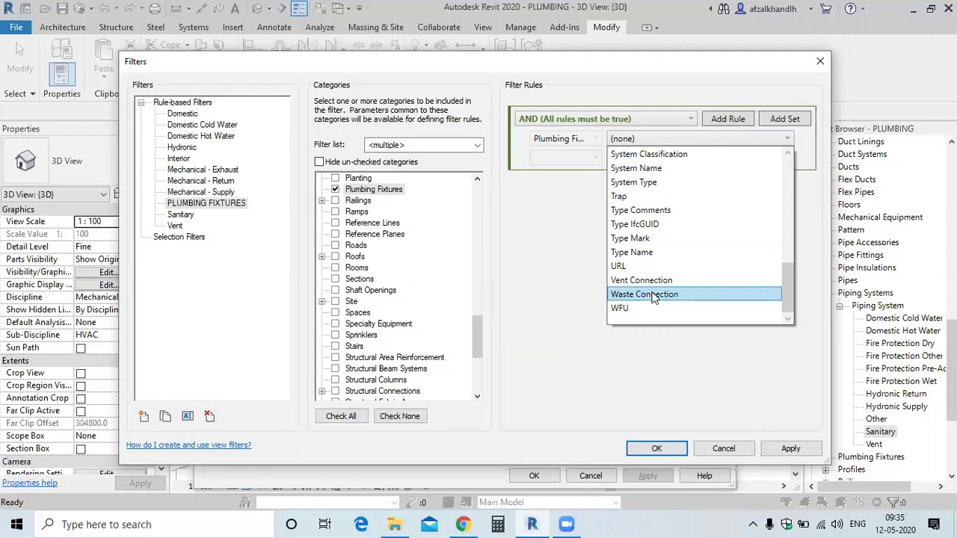
scroll(636, 261, up, 2)
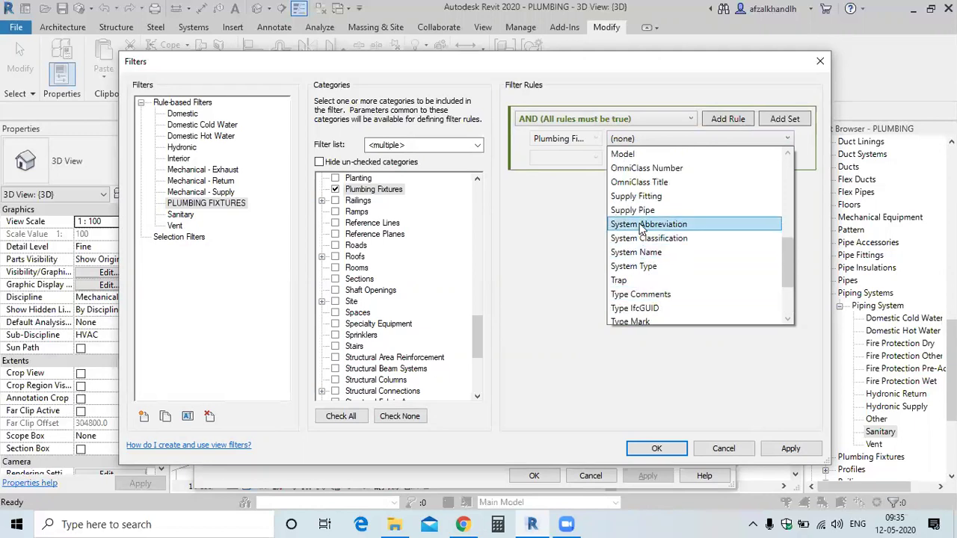
scroll(638, 217, up, 1)
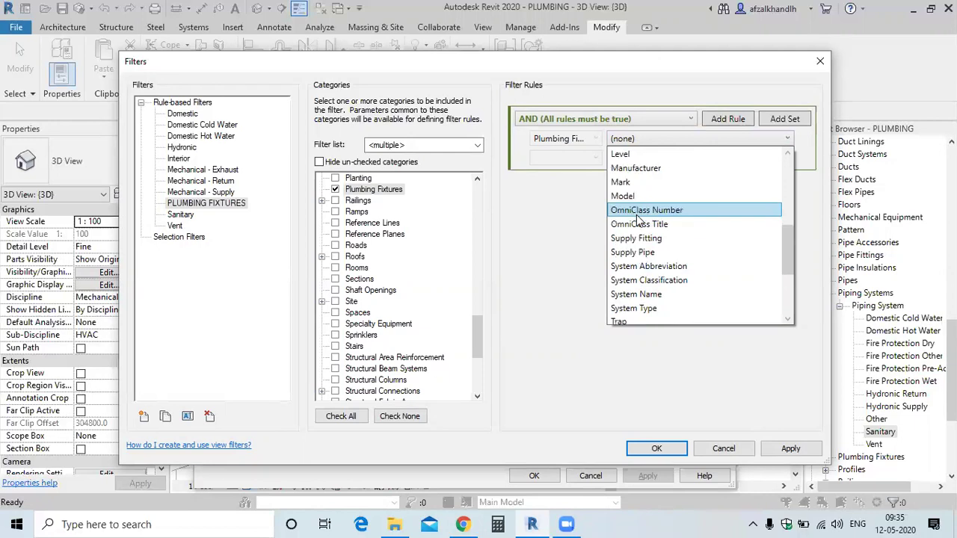
scroll(637, 218, up, 1)
scroll(638, 219, up, 1)
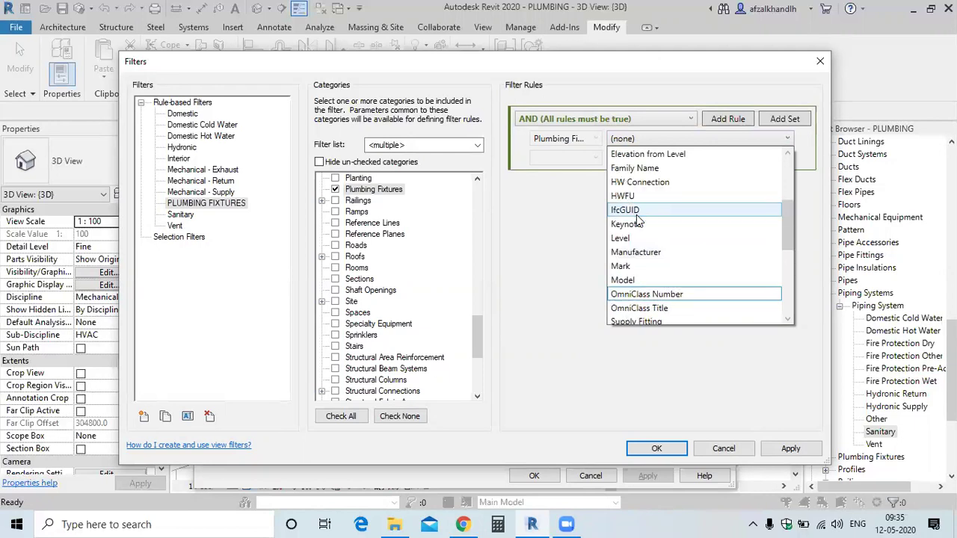
scroll(636, 216, up, 1)
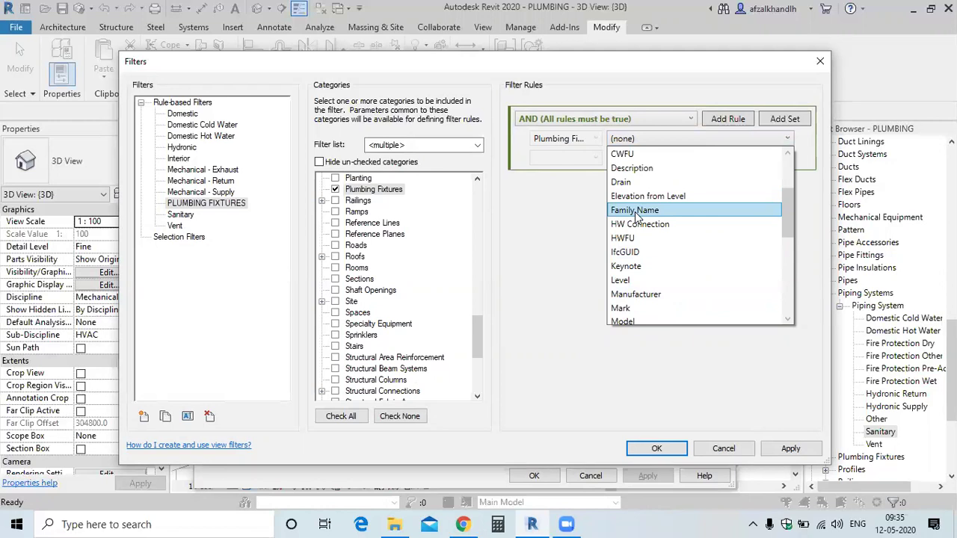
Step: Set the rule to Family Name equals Water Closet - Flush Tank and apply it
click(637, 211)
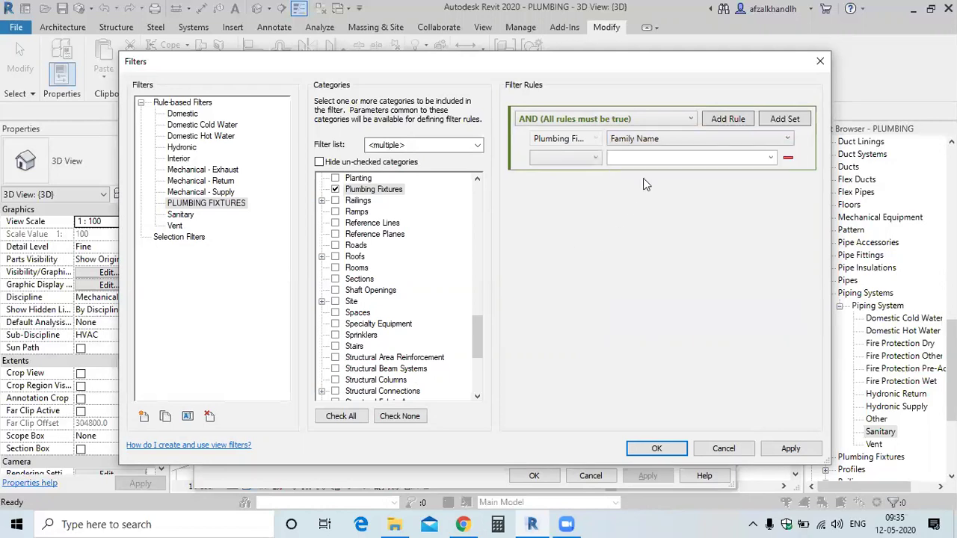
click(583, 162)
click(582, 178)
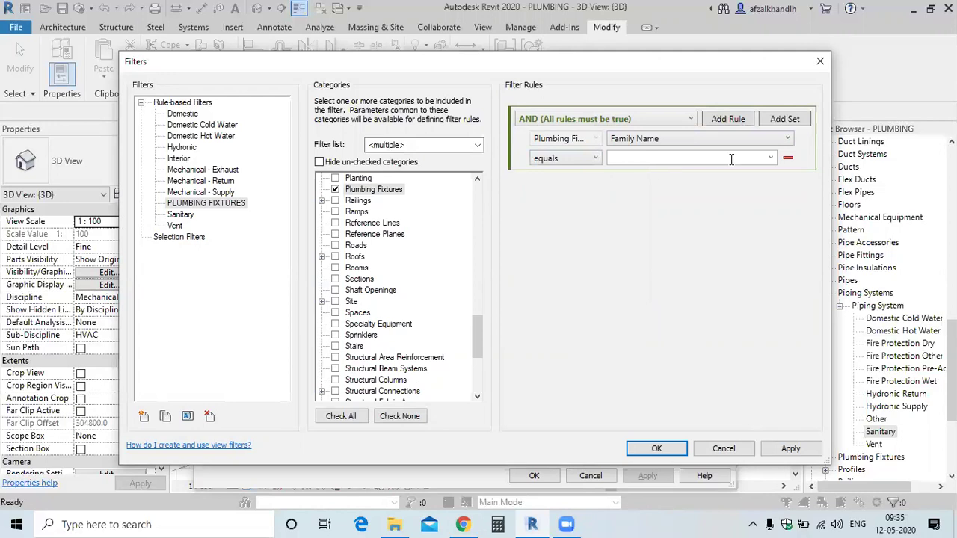
click(770, 159)
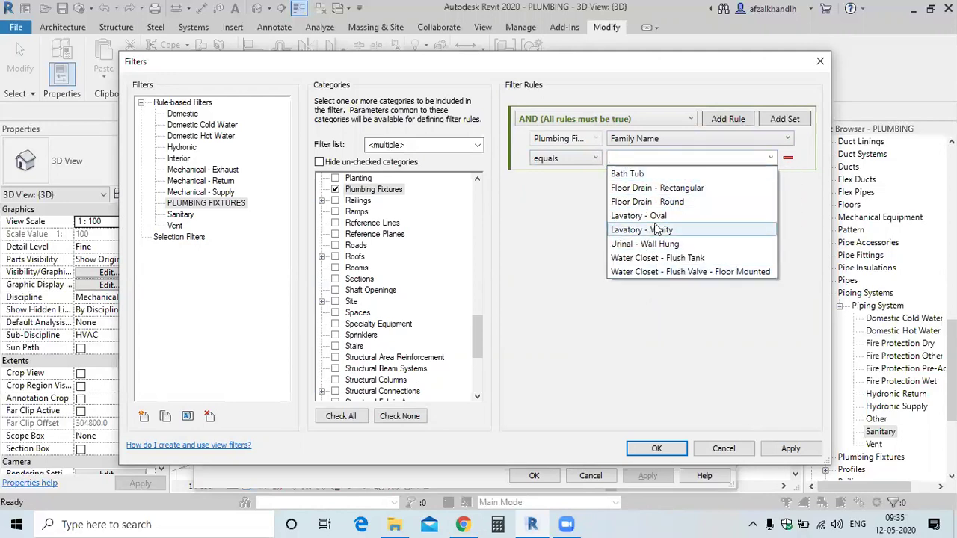
click(647, 263)
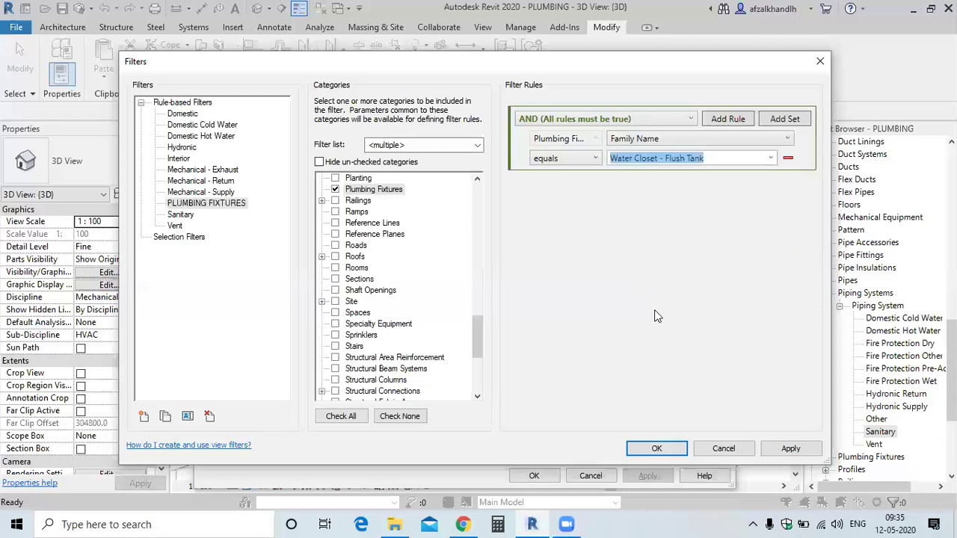
click(790, 449)
Step: Close the filter editor and add the PLUMBING FIXTURES filter to the 3D view
click(656, 448)
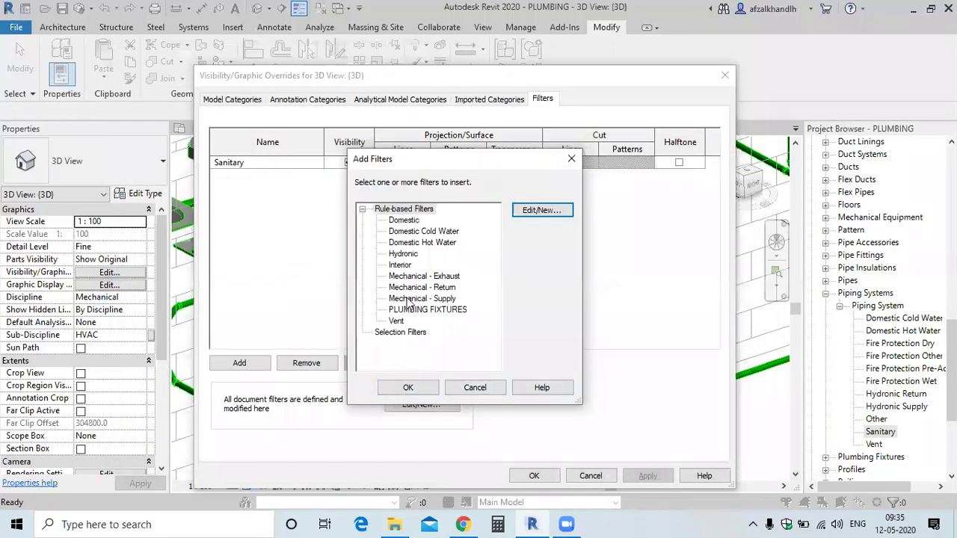
click(408, 310)
click(408, 387)
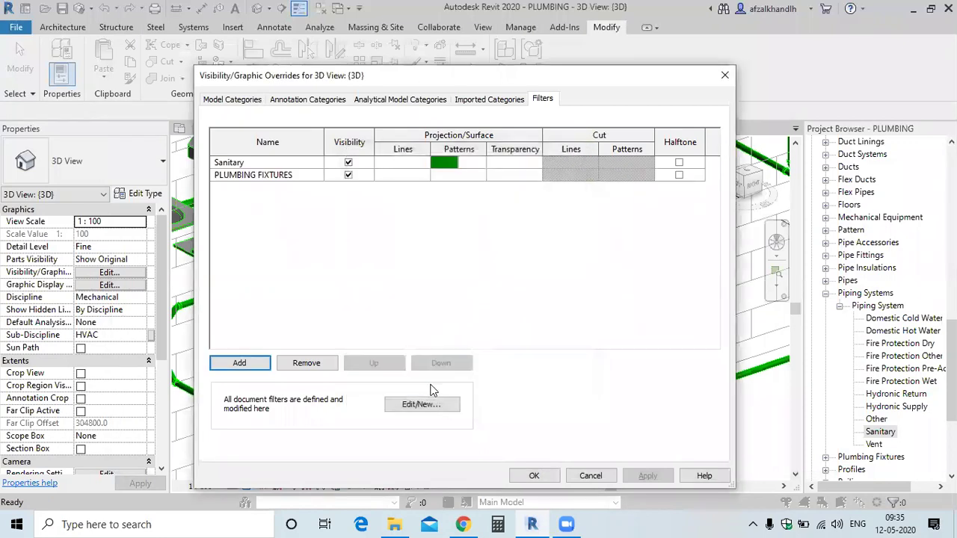
Step: Override PLUMBING FIXTURES surfaces with a cyan <Solid fill> pattern and confirm the overrides
click(448, 175)
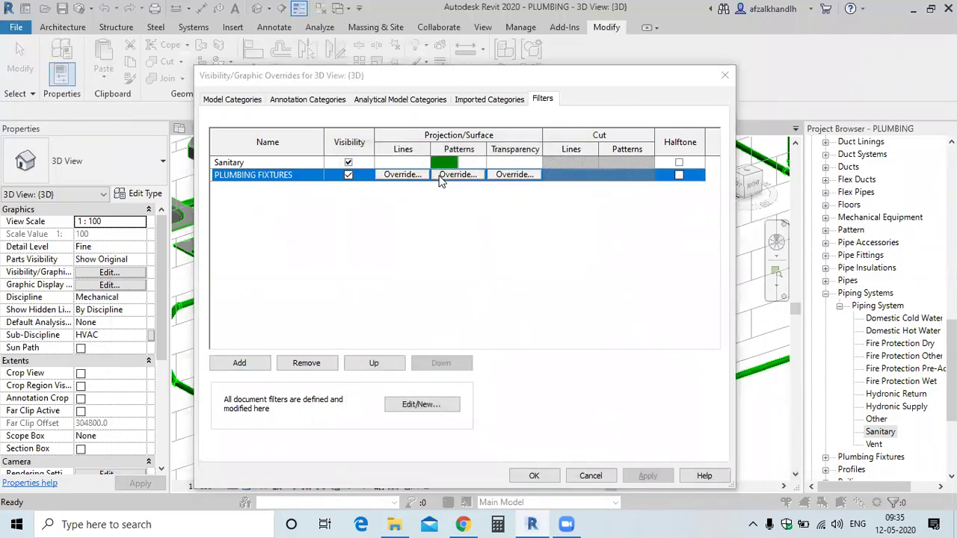
click(455, 174)
click(430, 260)
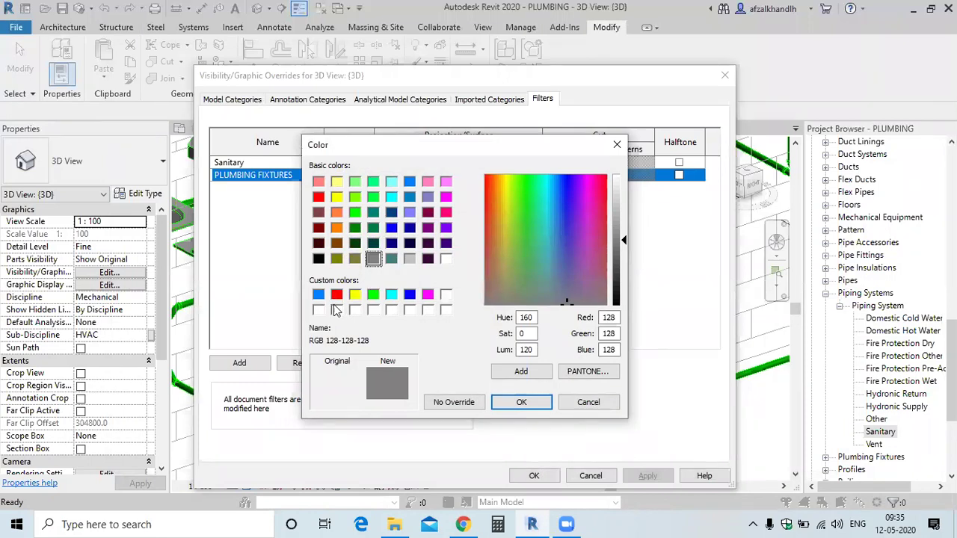
click(392, 296)
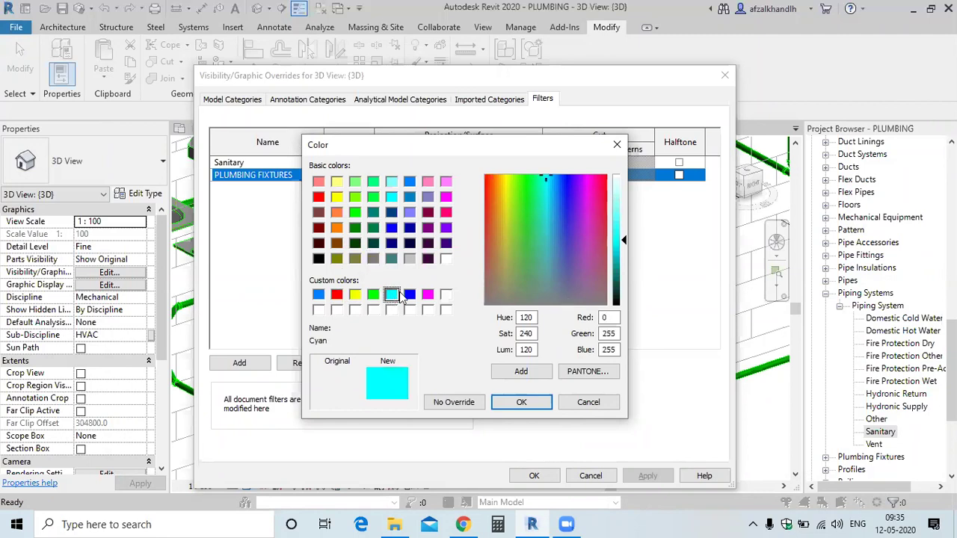
click(521, 403)
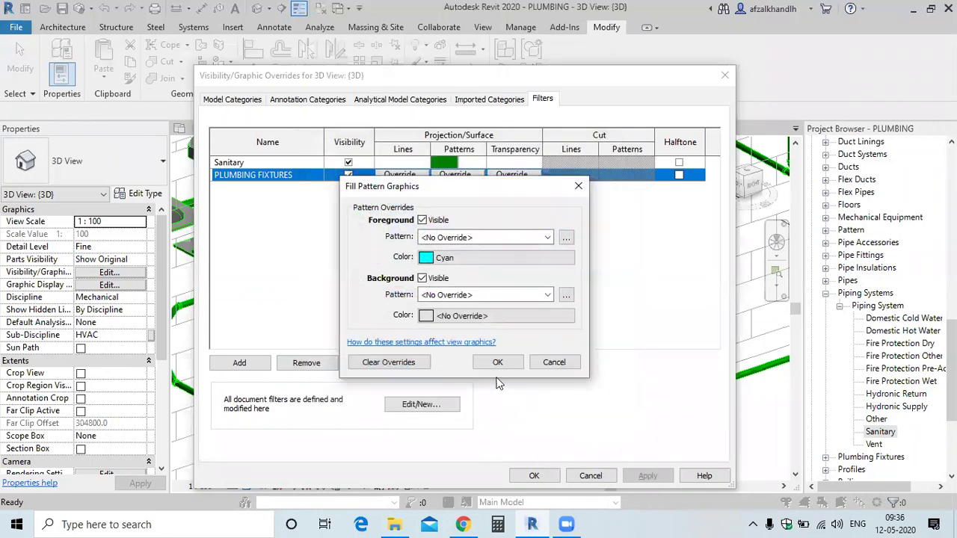
click(506, 237)
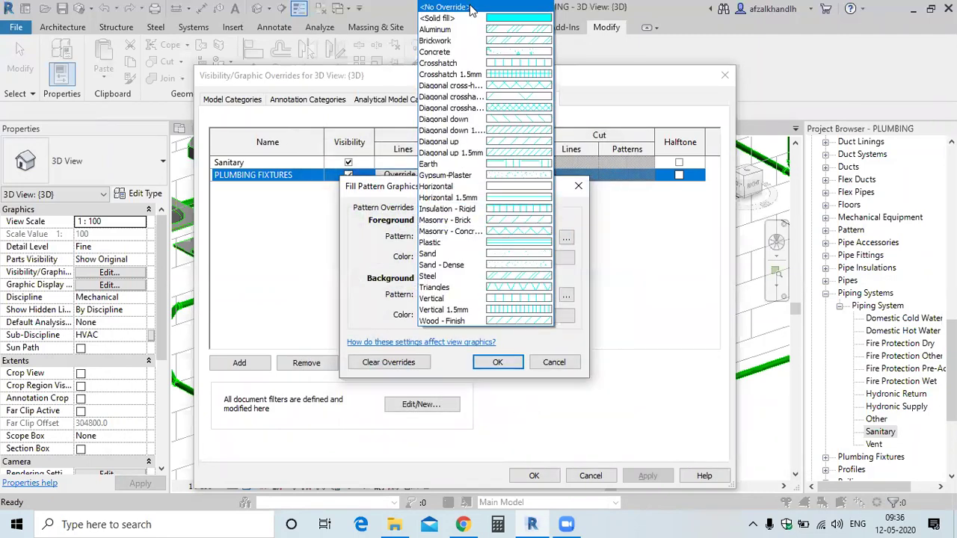
click(498, 362)
click(647, 476)
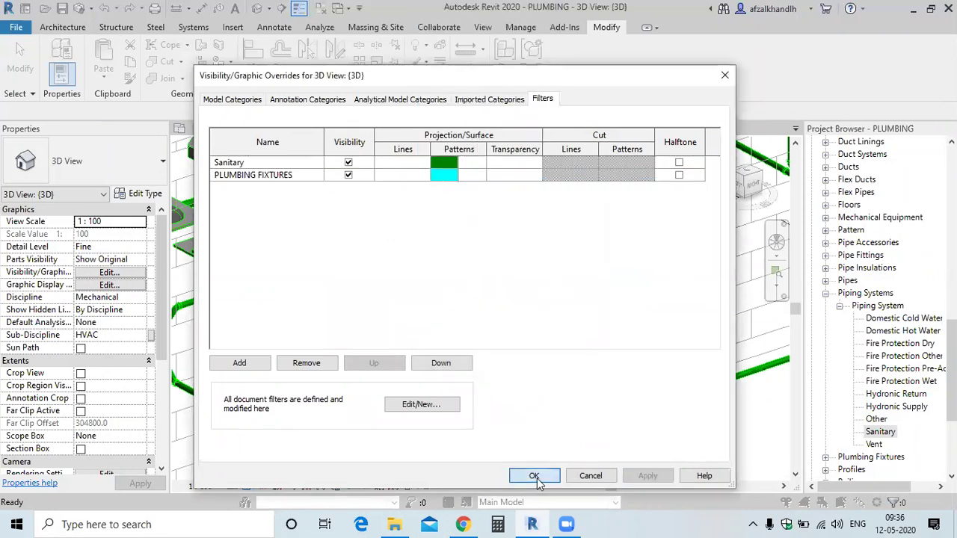
click(536, 477)
scroll(482, 342, down, 4)
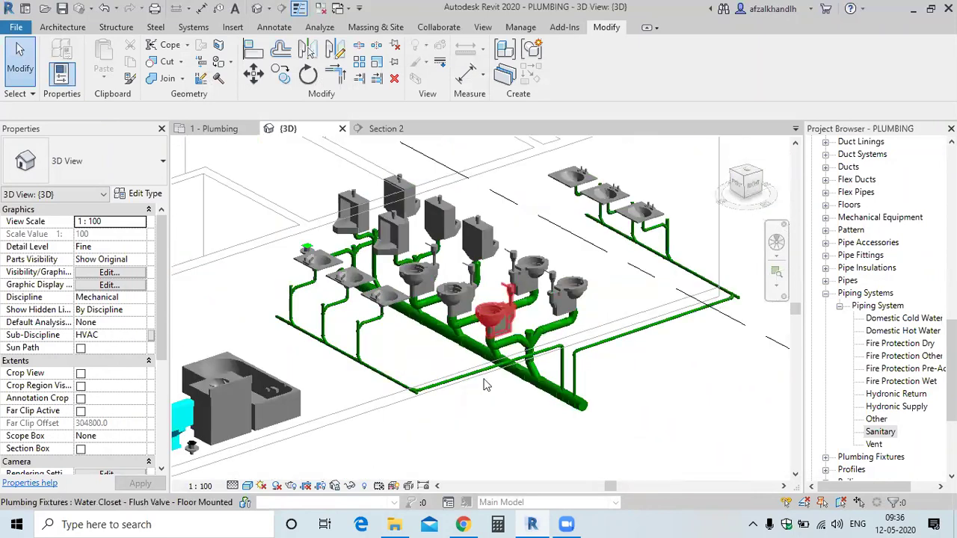
scroll(265, 409, up, 2)
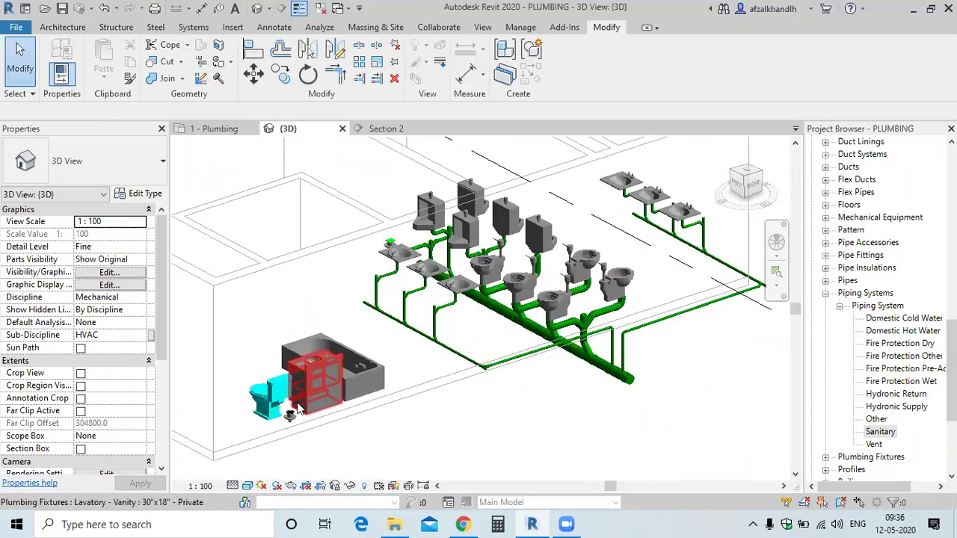
scroll(265, 404, up, 3)
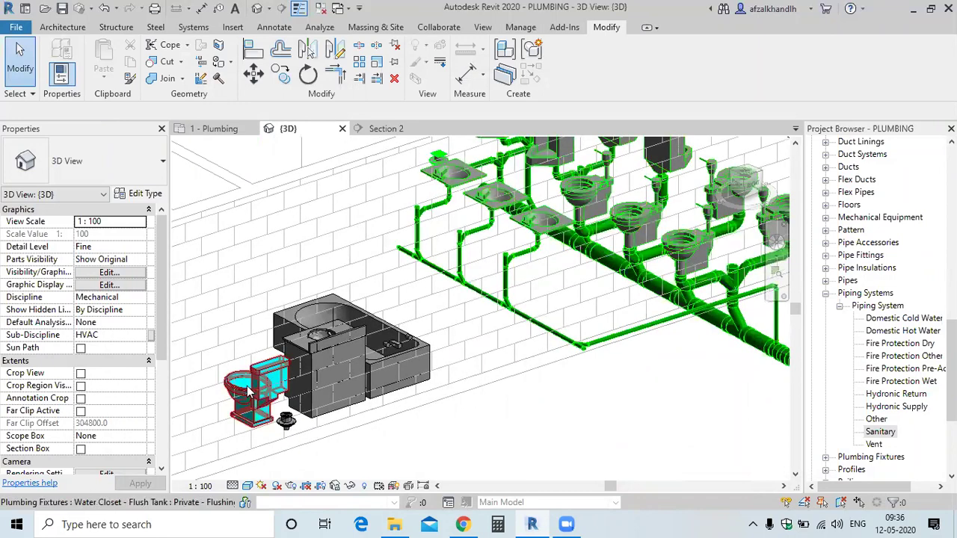
scroll(441, 393, down, 5)
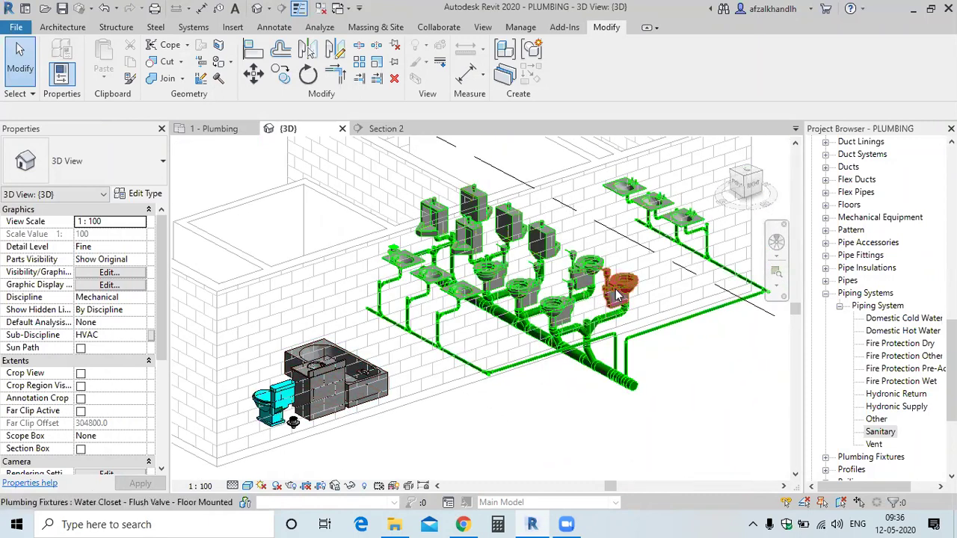
scroll(581, 317, up, 2)
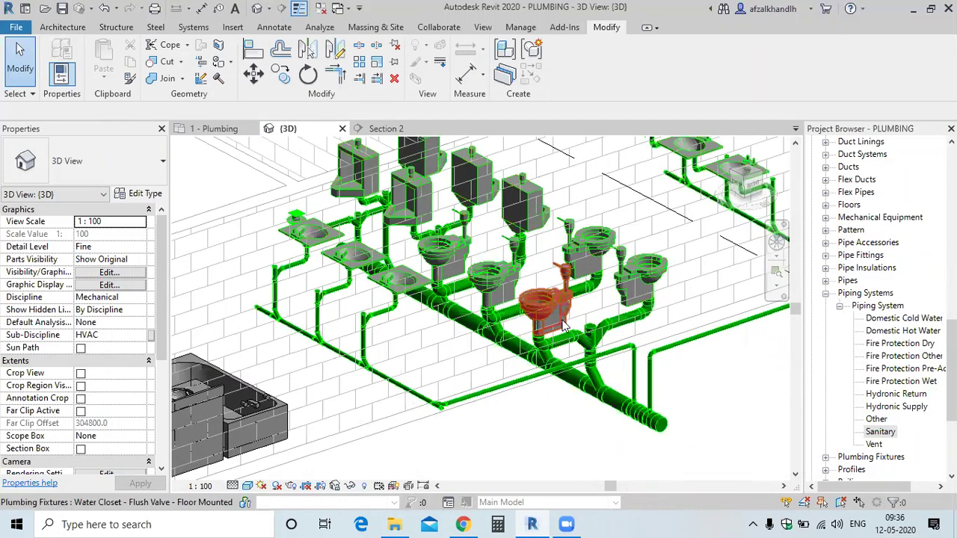
scroll(553, 299, down, 2)
Step: In the 1 - Plumbing floor plan, select everything and filter it to Plumbing Fixtures only
click(222, 130)
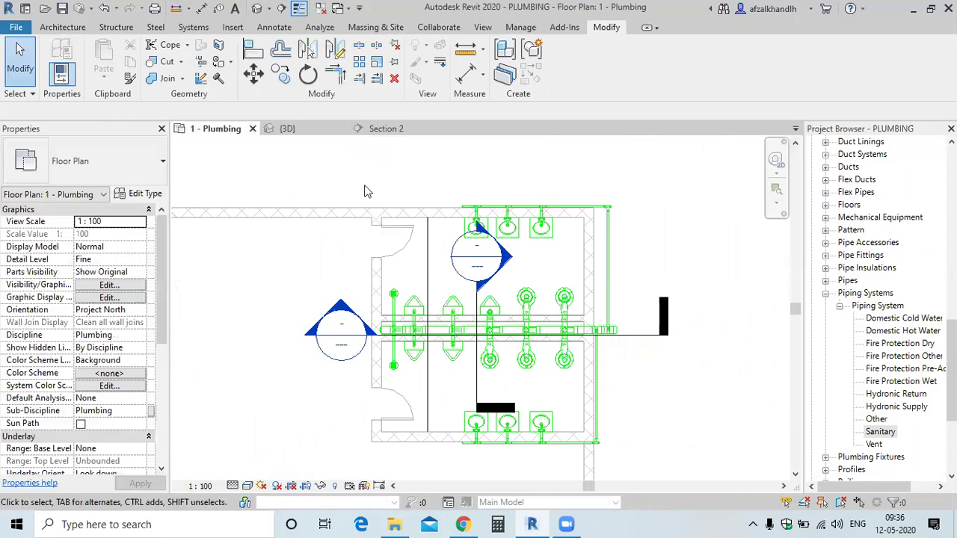
drag(597, 459, 624, 459)
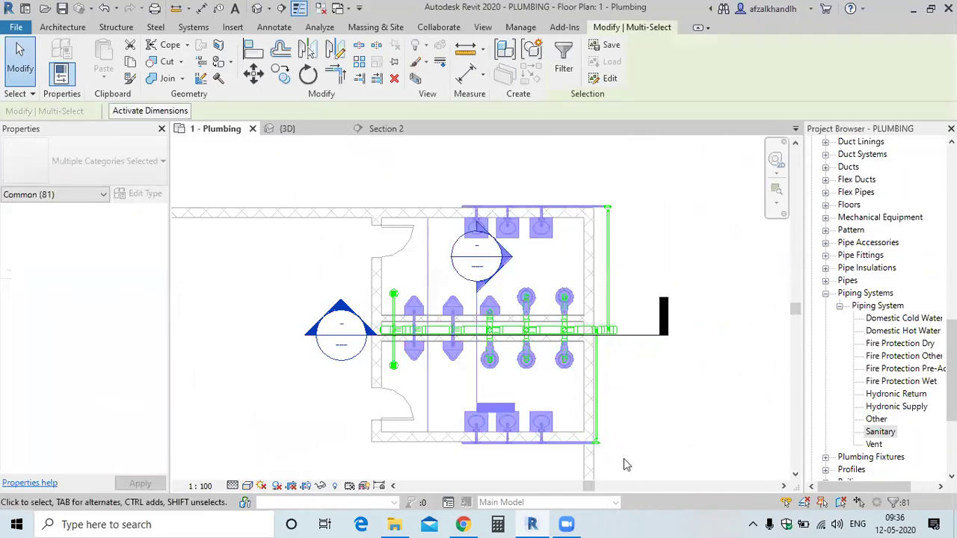
click(565, 69)
click(590, 202)
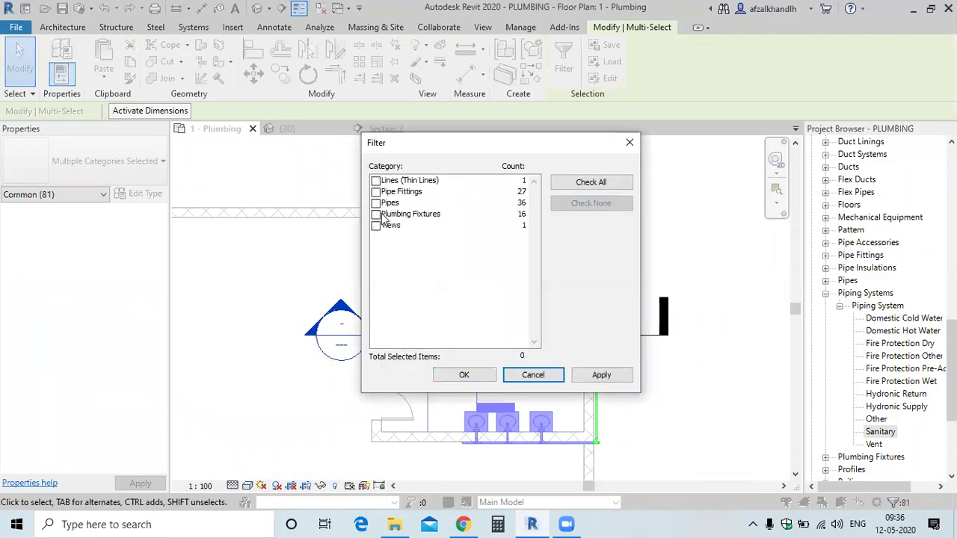
click(381, 215)
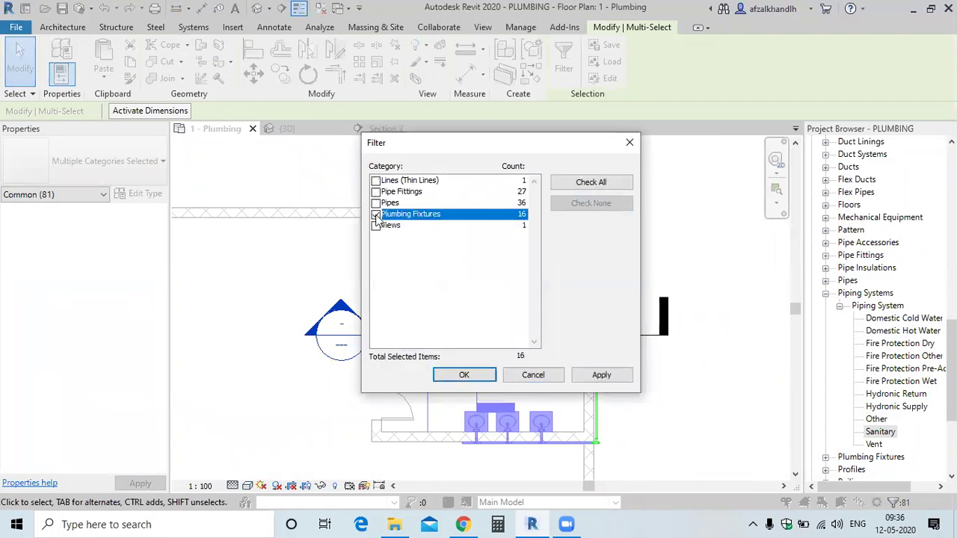
click(602, 376)
click(464, 378)
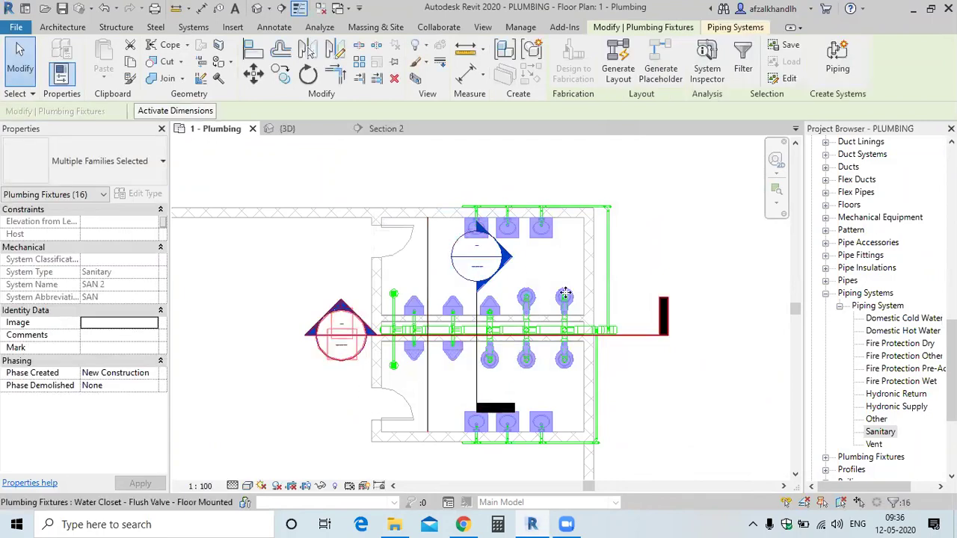
Step: Enter PF as the fixtures' Mark, accept the duplicate warning, and clear the selection
click(98, 348)
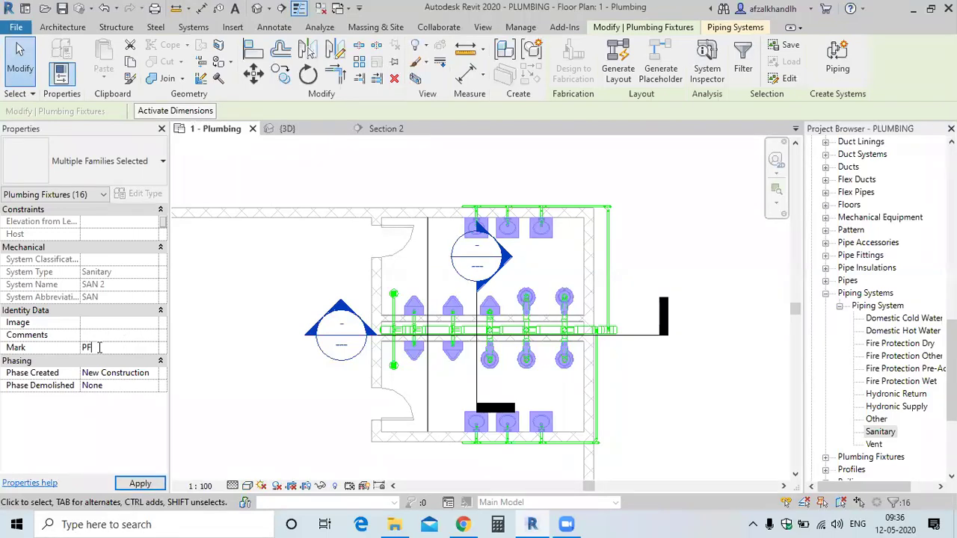
text(PF)
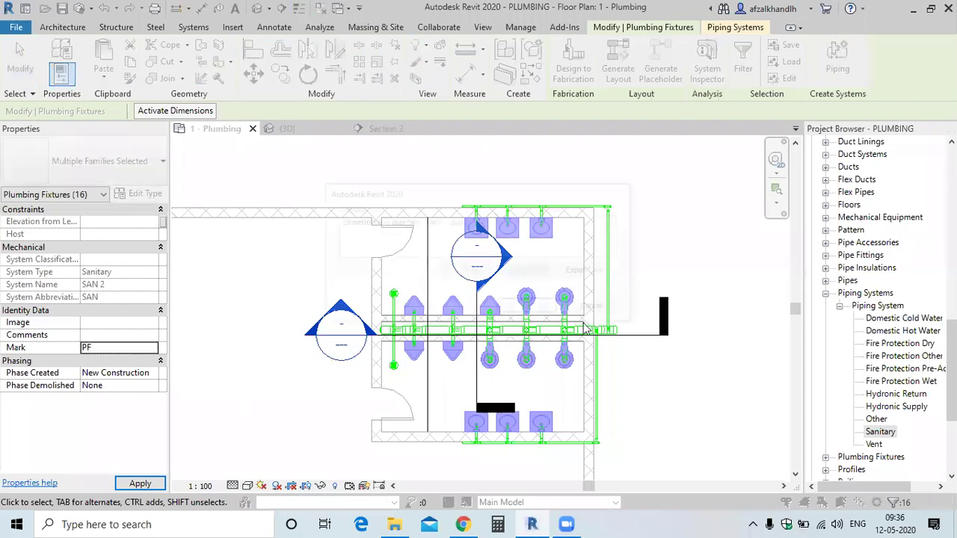
click(548, 310)
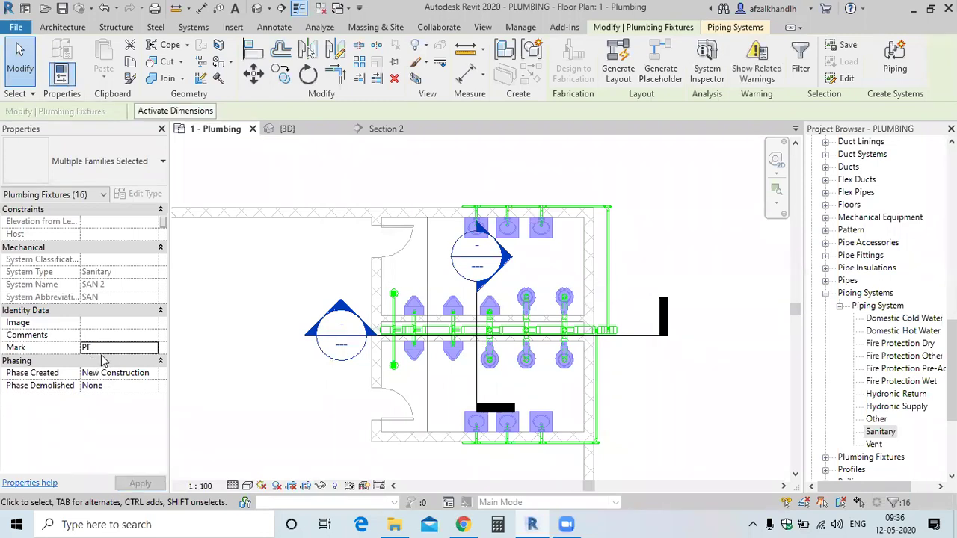
click(269, 418)
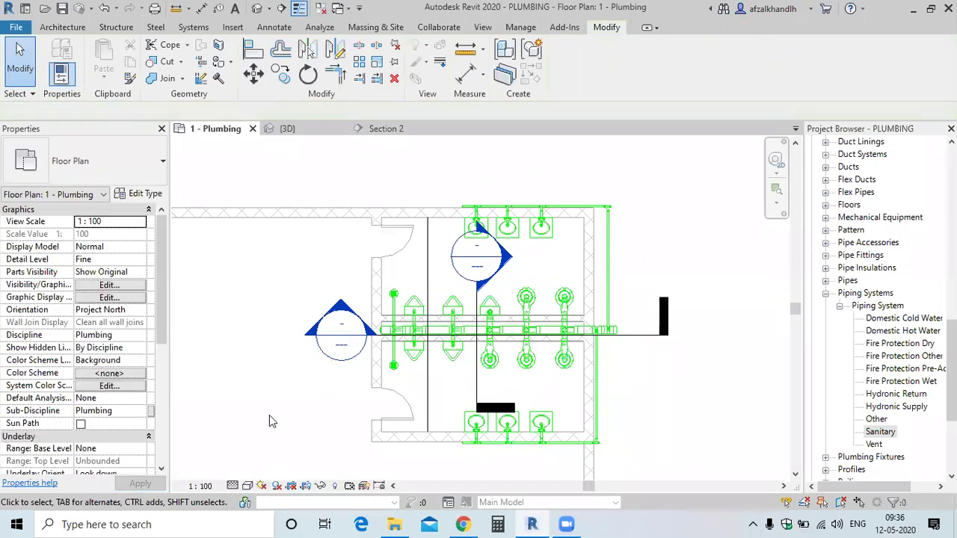
Step: Review the floor plan's Visibility/Graphics filters, then return to the 3D view
key(v)
key(g)
click(553, 100)
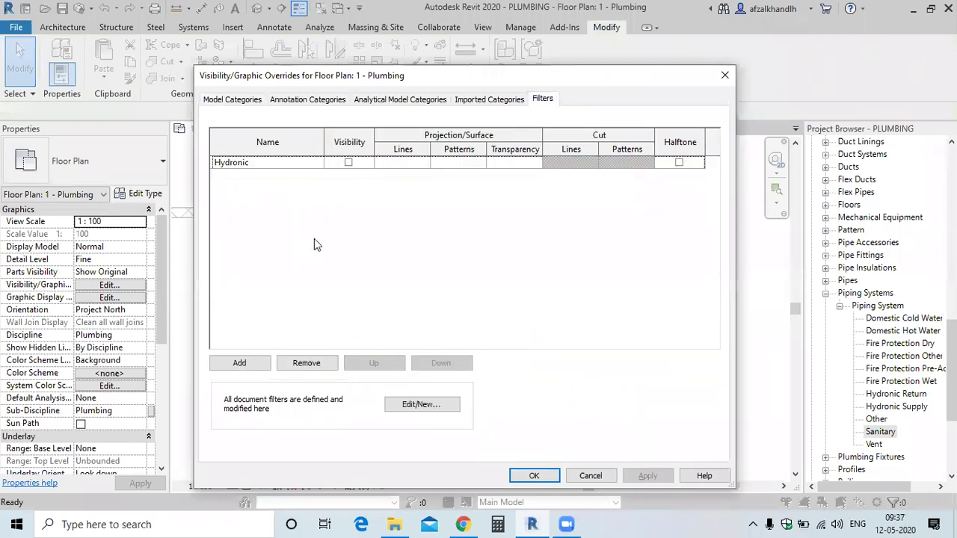
key(Escape)
click(322, 131)
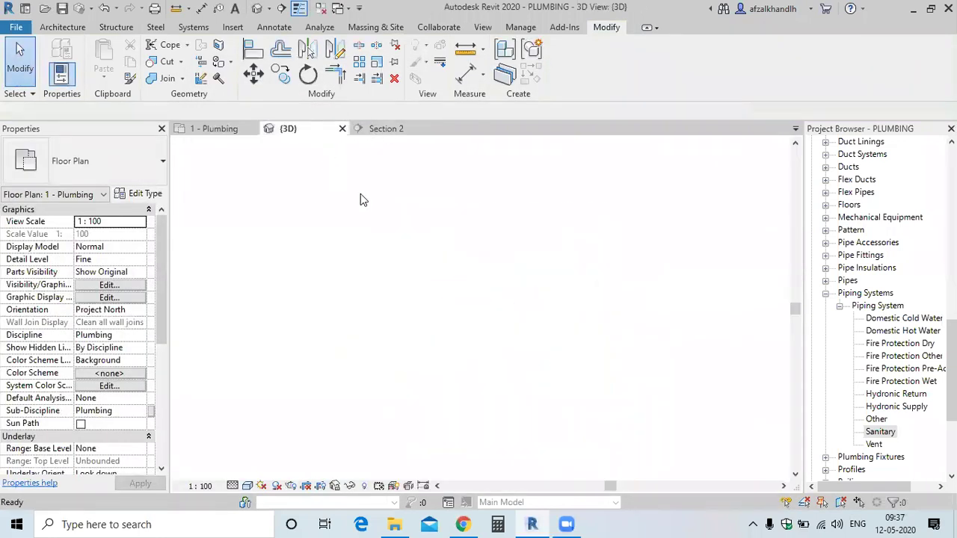
Step: Open the filter definitions for PLUMBING FIXTURES from the 3D view's Visibility/Graphics filters
scroll(550, 303, up, 3)
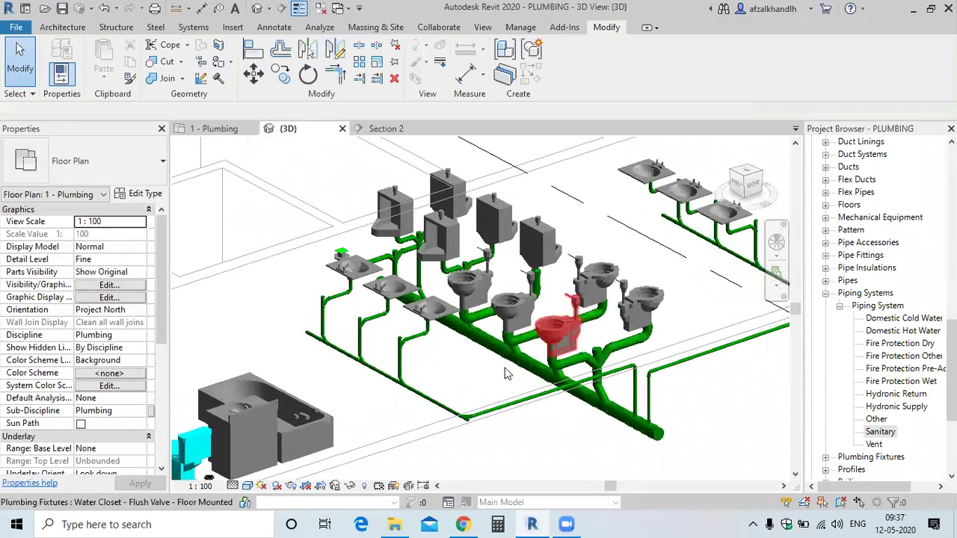
key(v)
key(g)
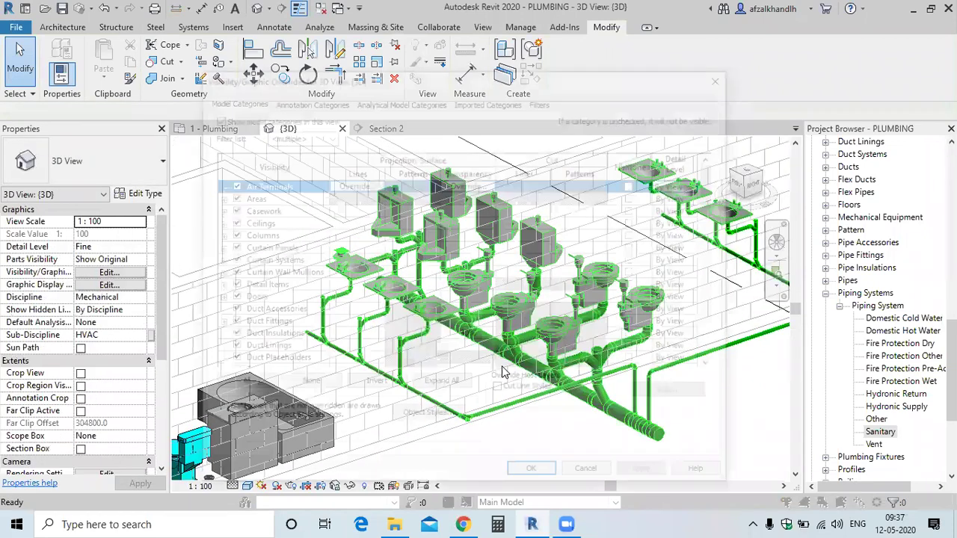
click(547, 100)
click(379, 177)
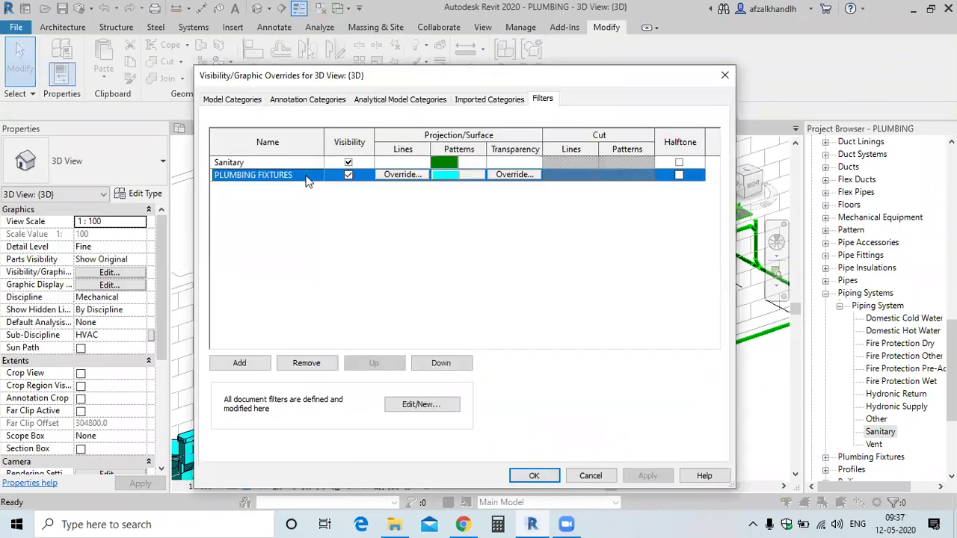
click(407, 404)
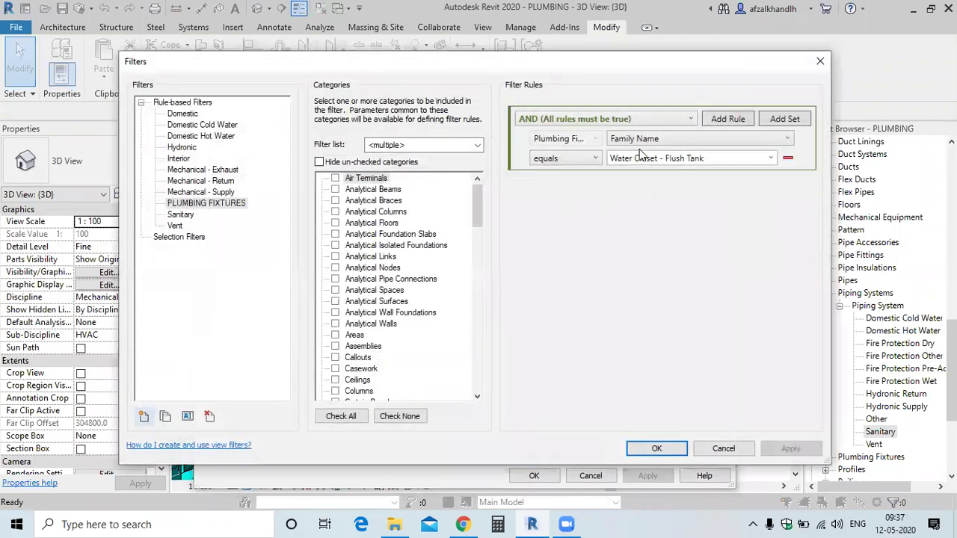
Step: Change the PLUMBING FIXTURES rule to Mark equals PF, apply, and confirm the overrides
click(635, 144)
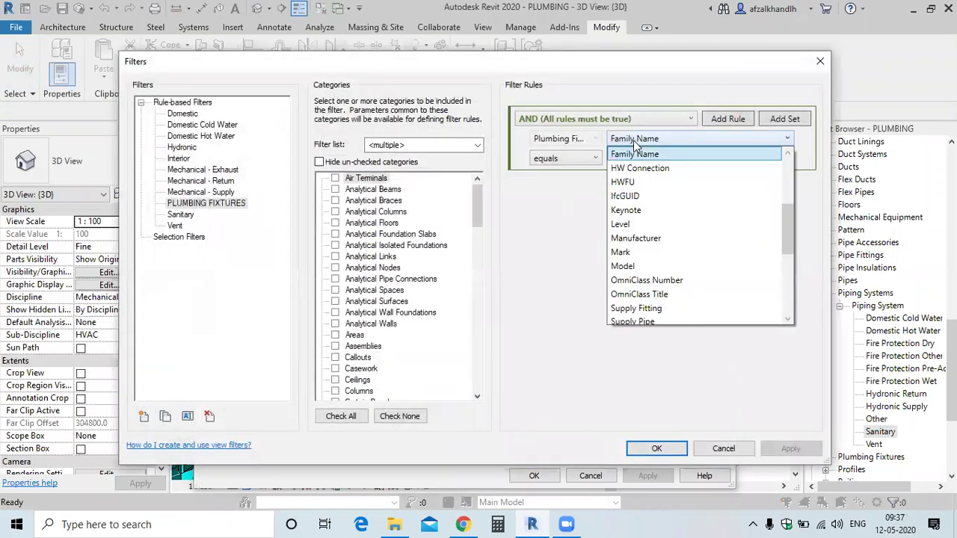
click(631, 254)
click(574, 160)
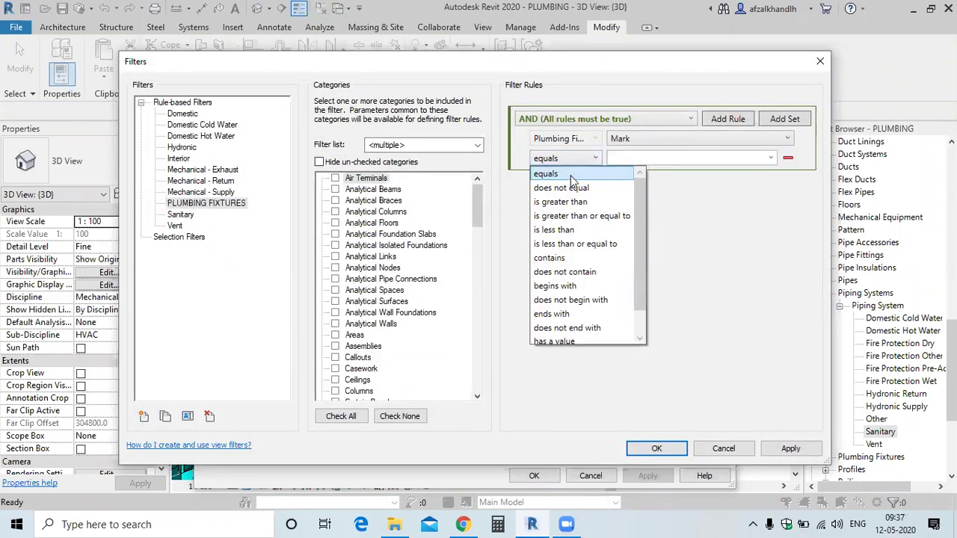
click(572, 175)
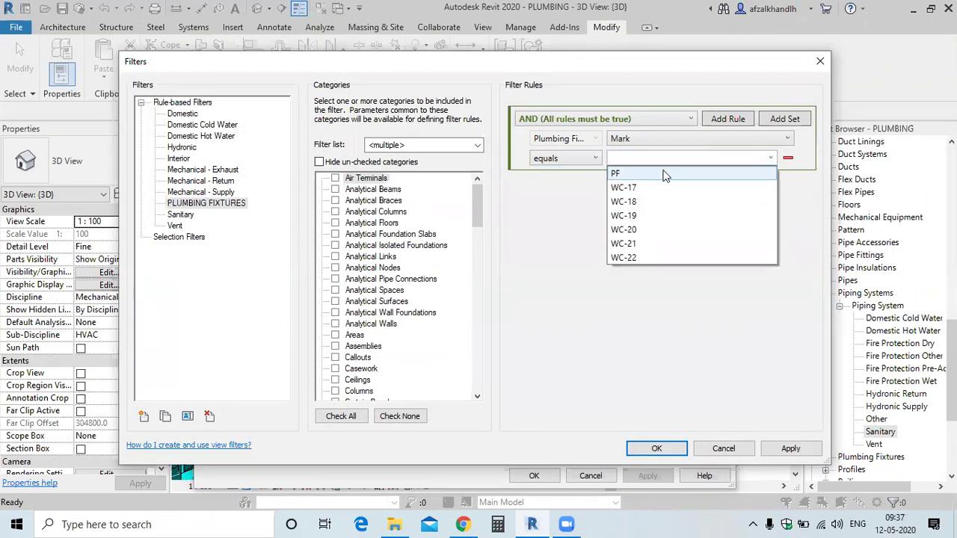
click(660, 171)
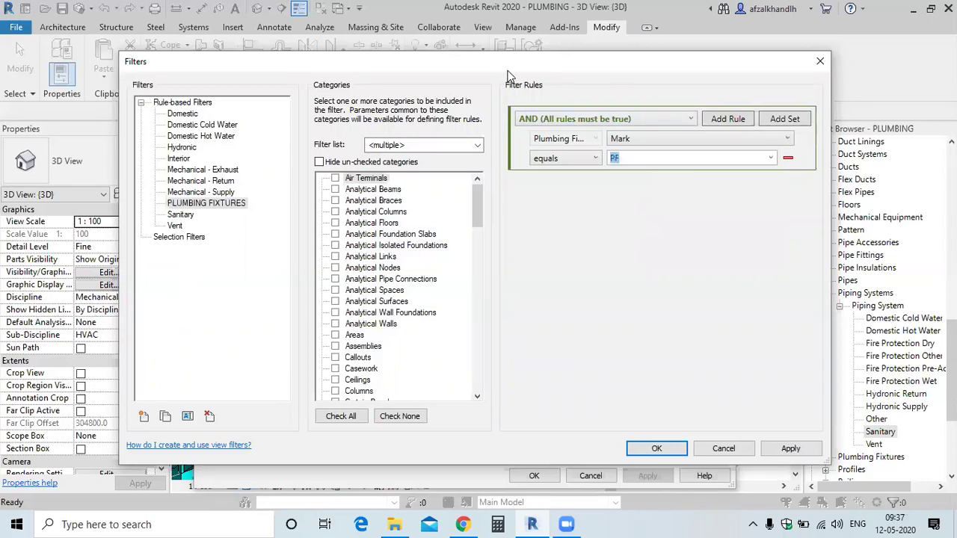
drag(507, 66, 501, 37)
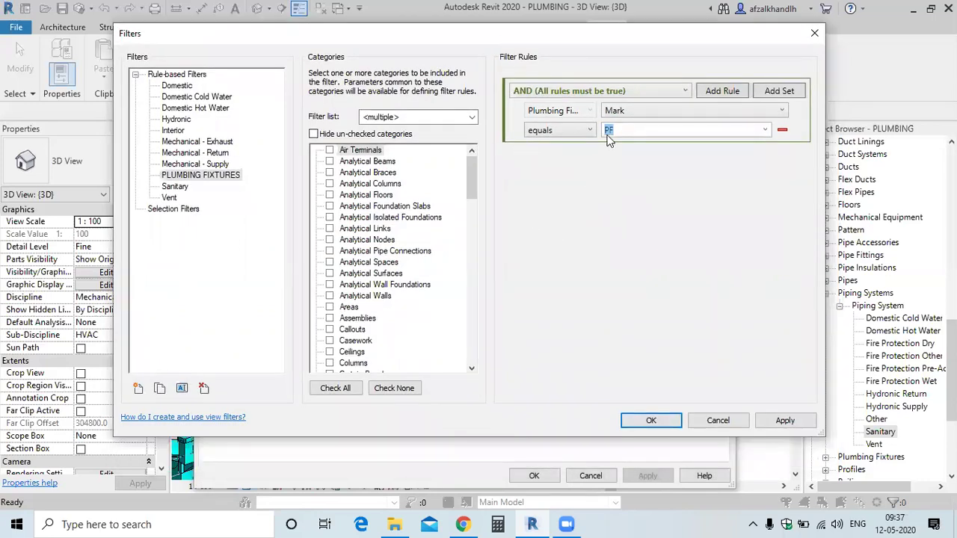
click(795, 426)
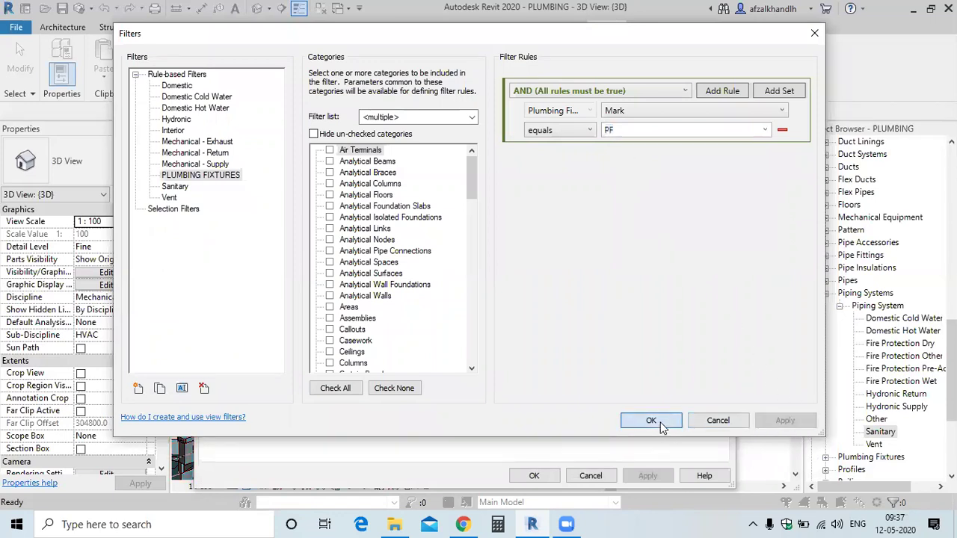
click(651, 422)
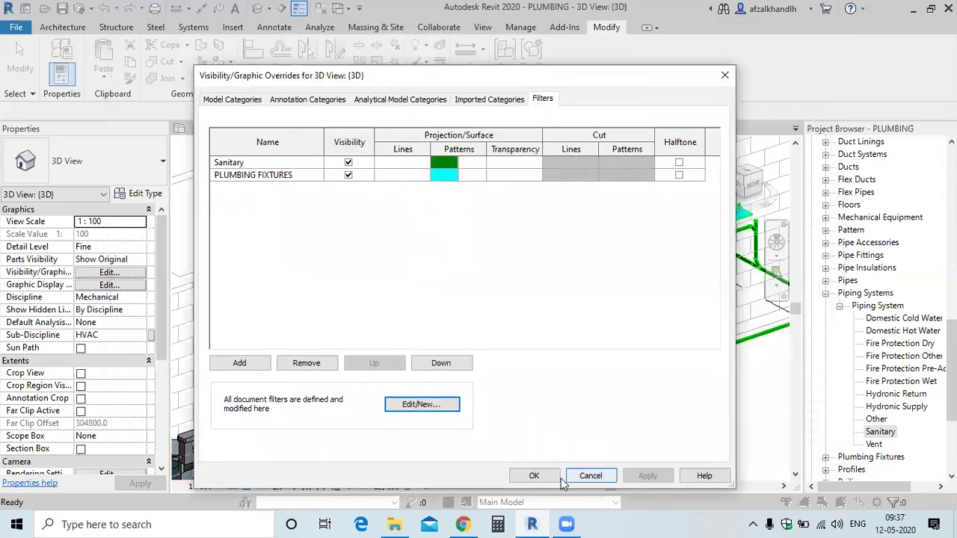
click(534, 477)
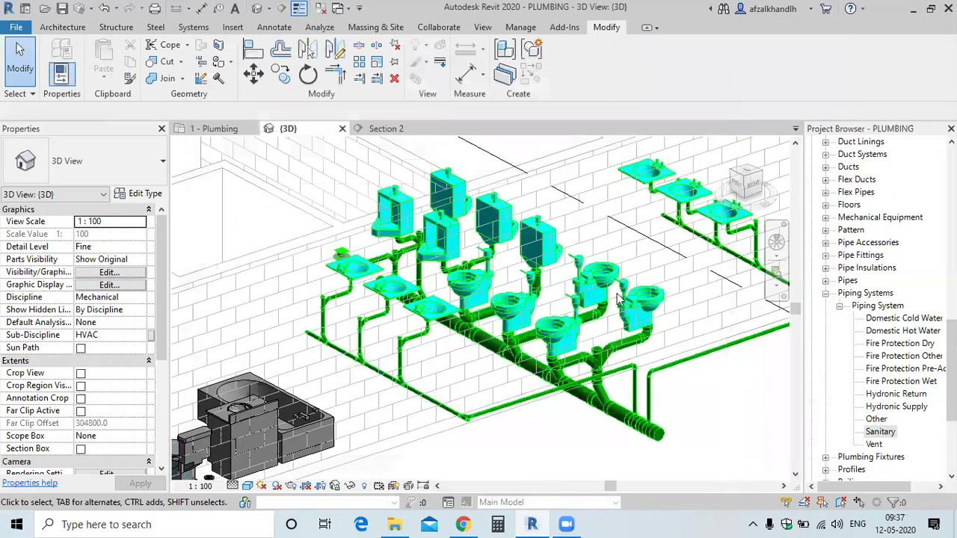
scroll(664, 234, up, 4)
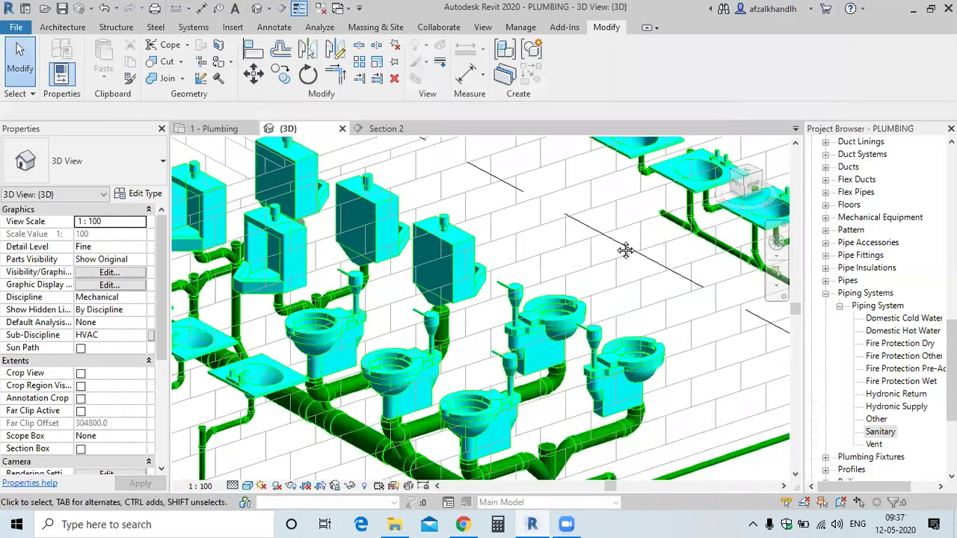